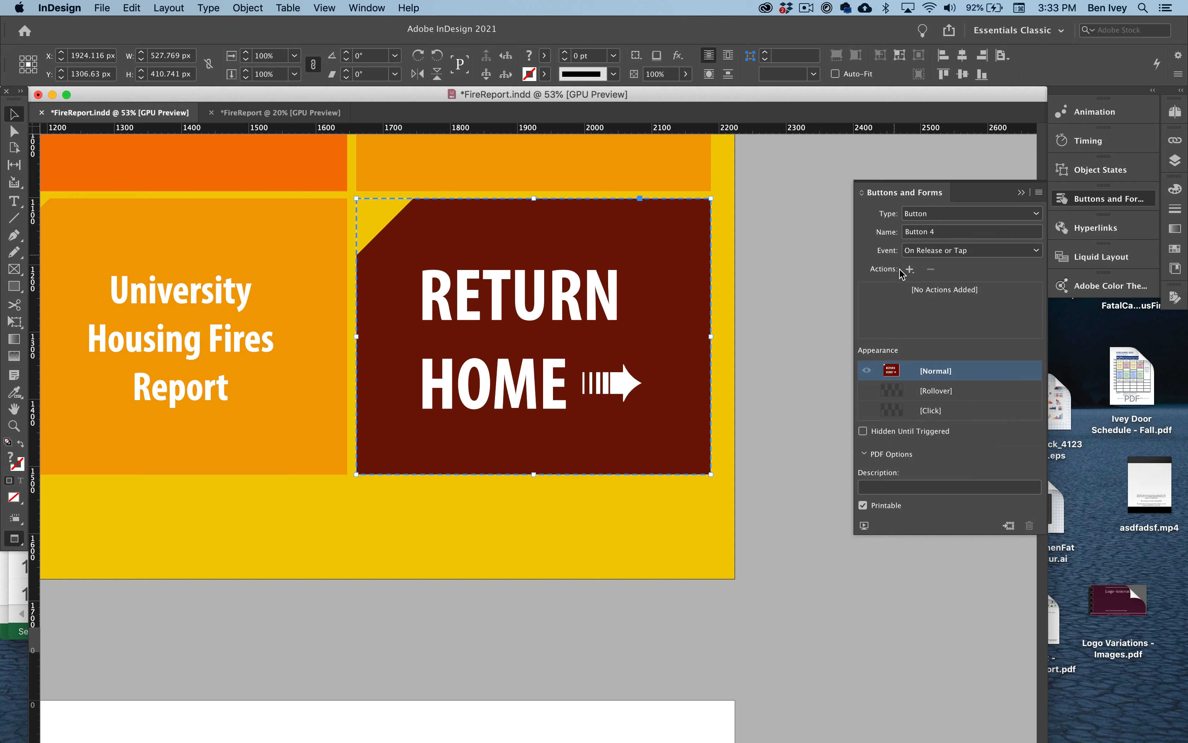
- Add a Go To Page action targeting page 1 to the RETURN HOME button on the Topics & Data page
left_click(909, 269)
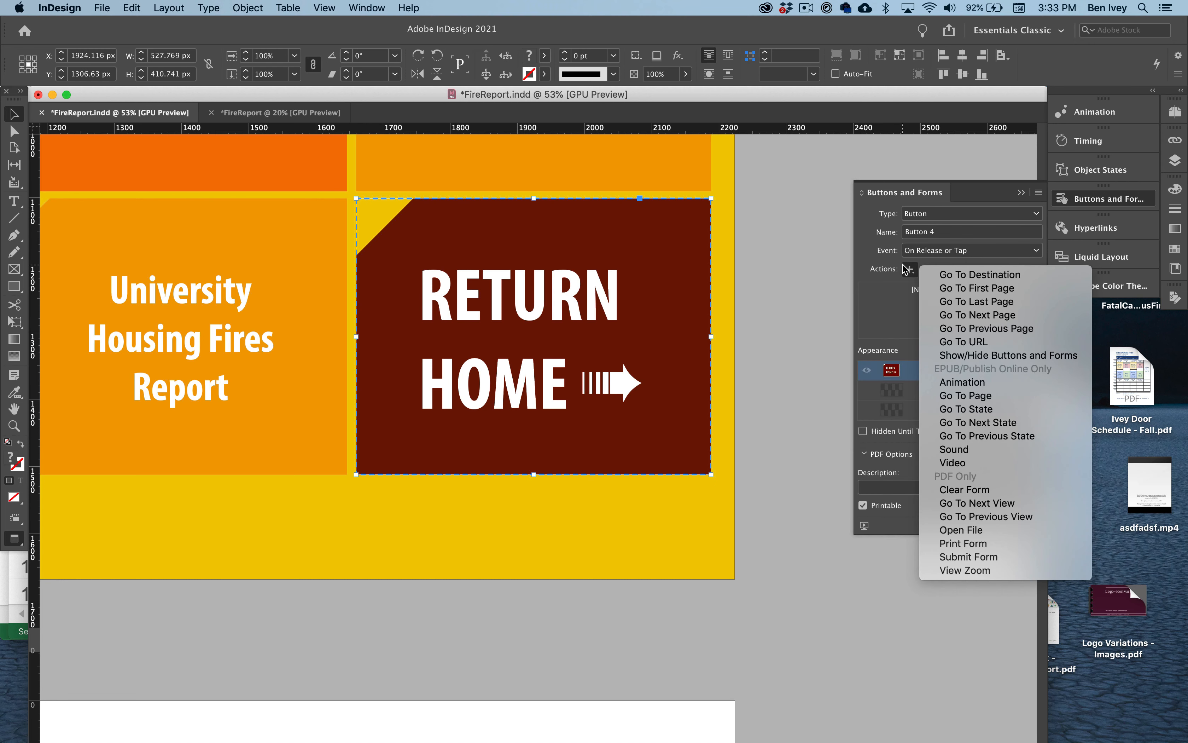
left_click(974, 395)
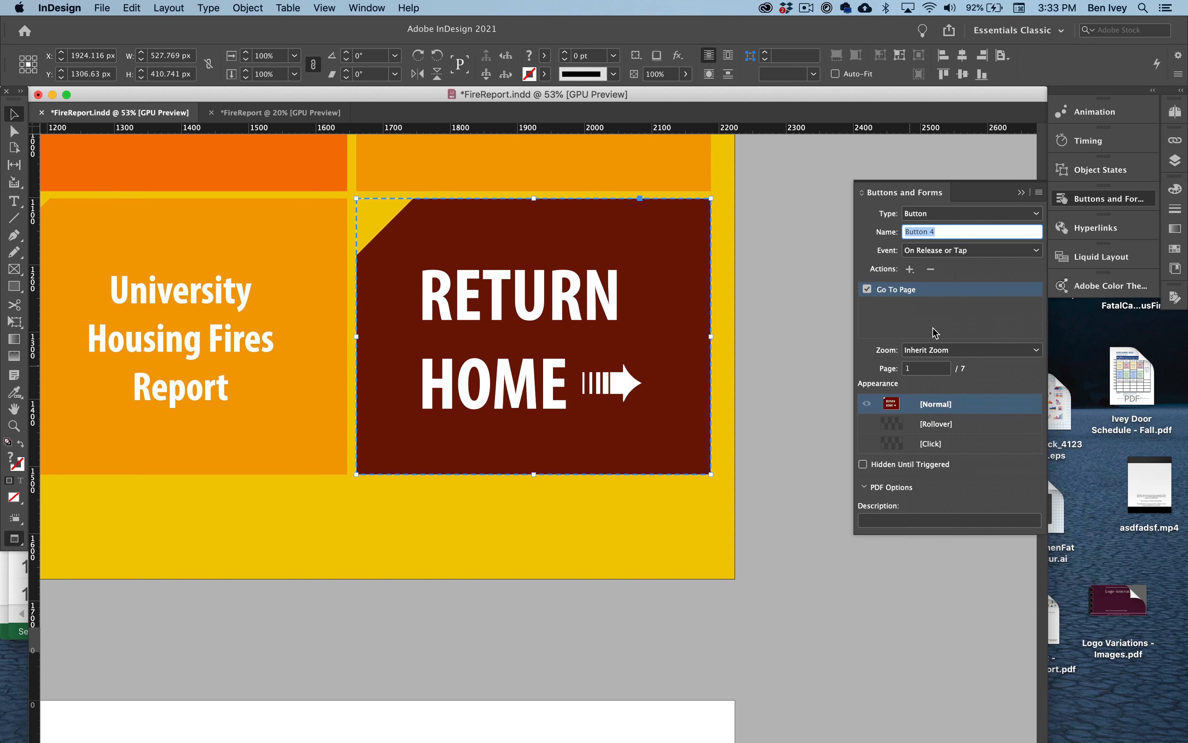
left_click(909, 368)
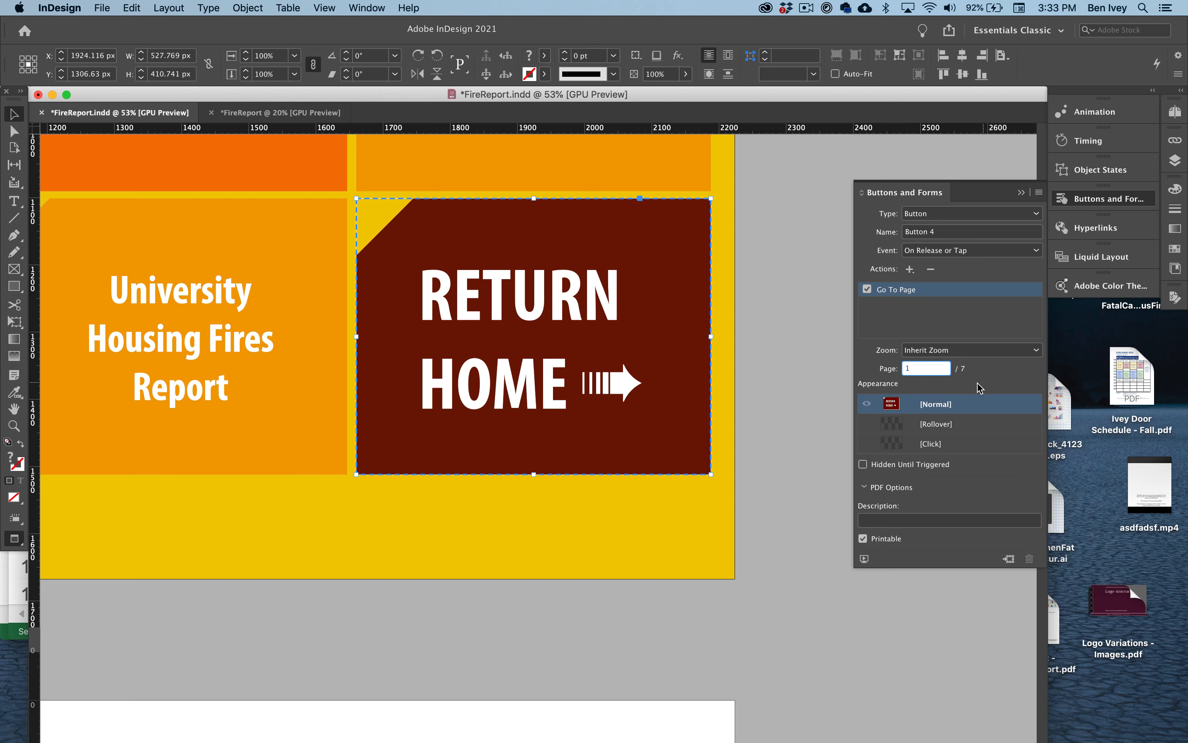
left_click(883, 377)
left_click(808, 342)
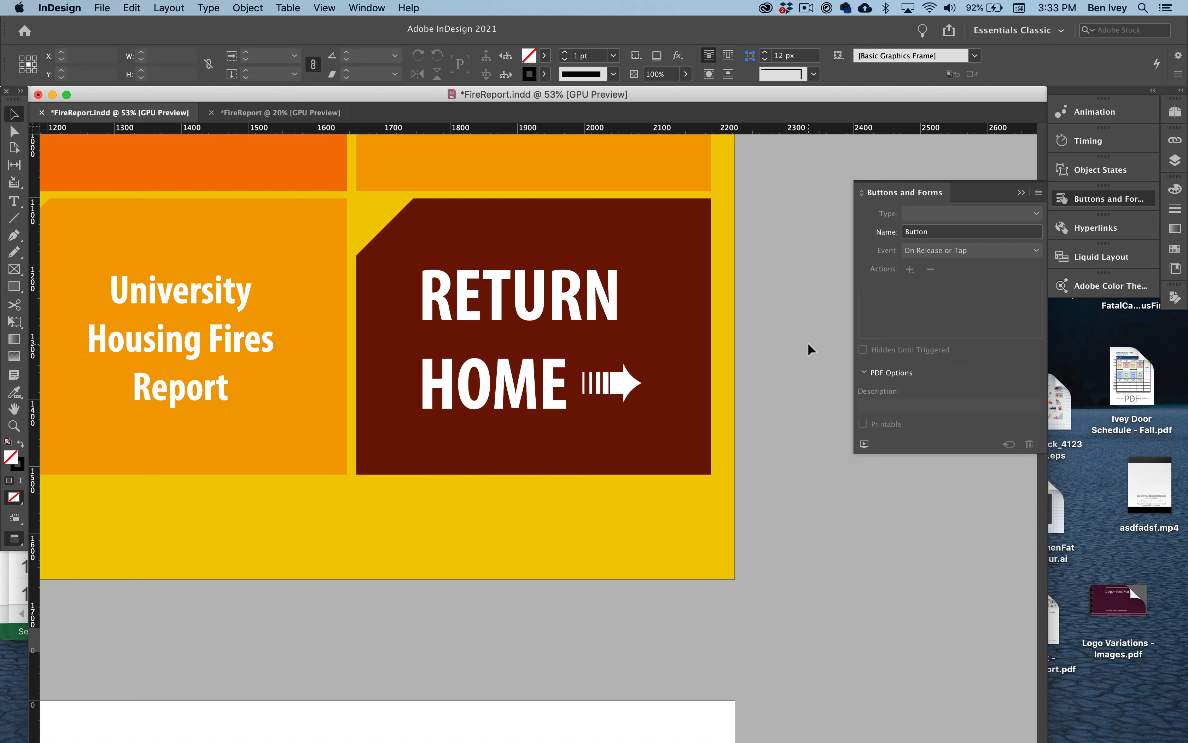
- Test the START HERE, RETURN HOME and Age of Campus Fire Fatalities buttons in the EPUB Interactivity Preview, and close the preview
scroll(808, 342, "down", 6)
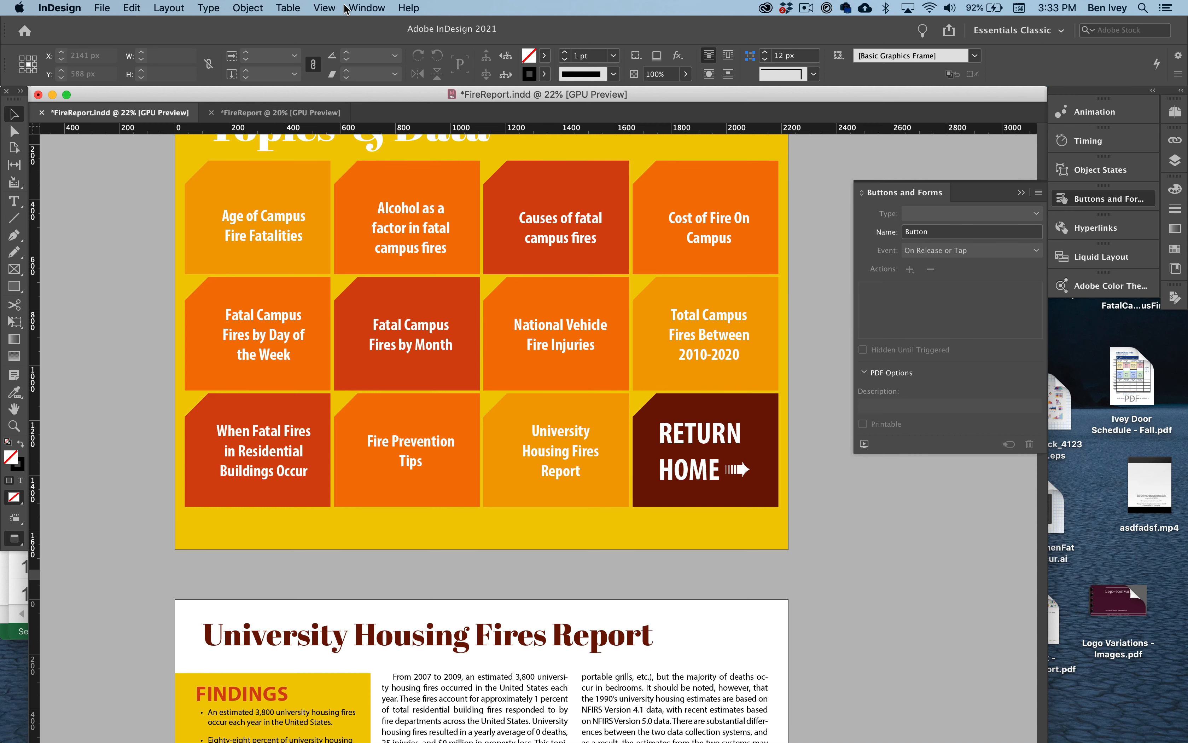
left_click(365, 6)
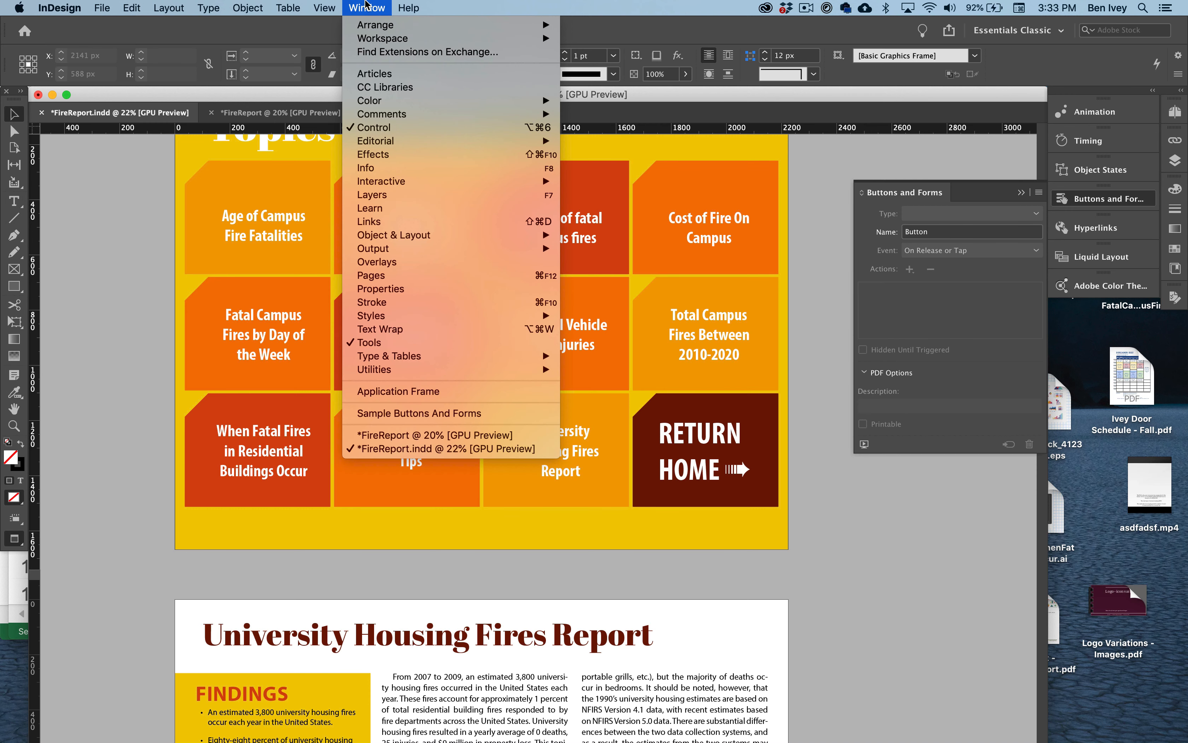
mouse_move(406, 183)
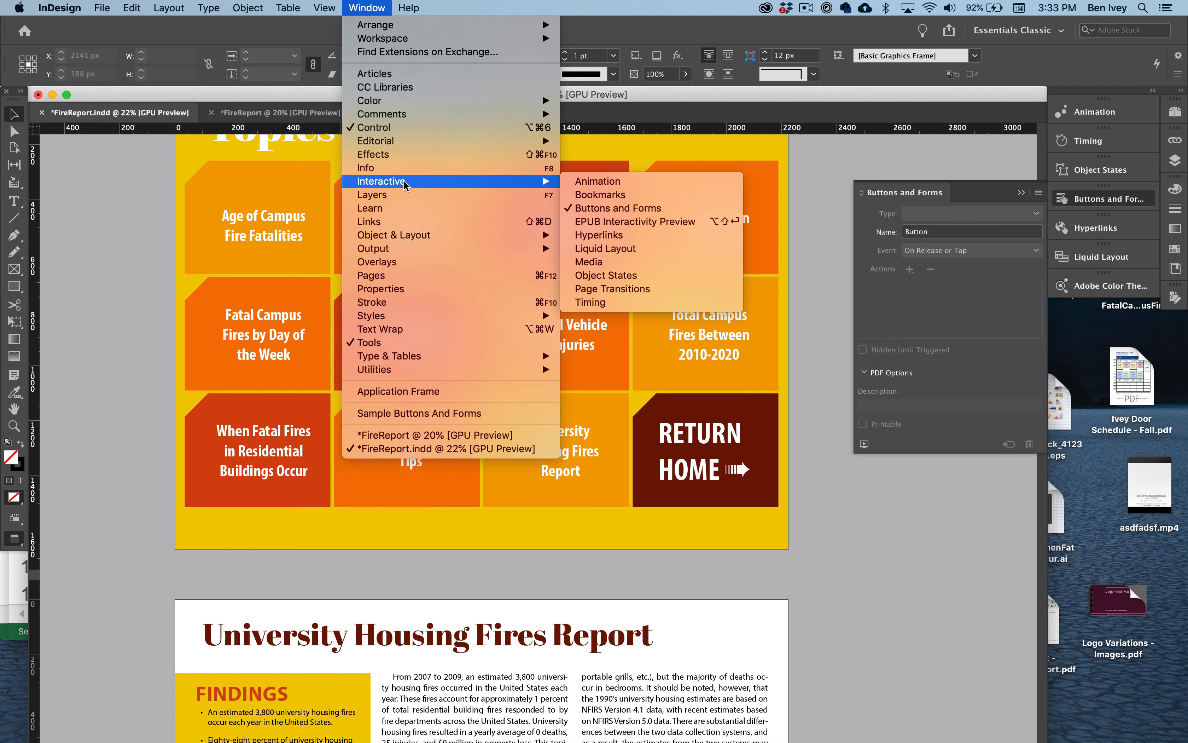
left_click(673, 221)
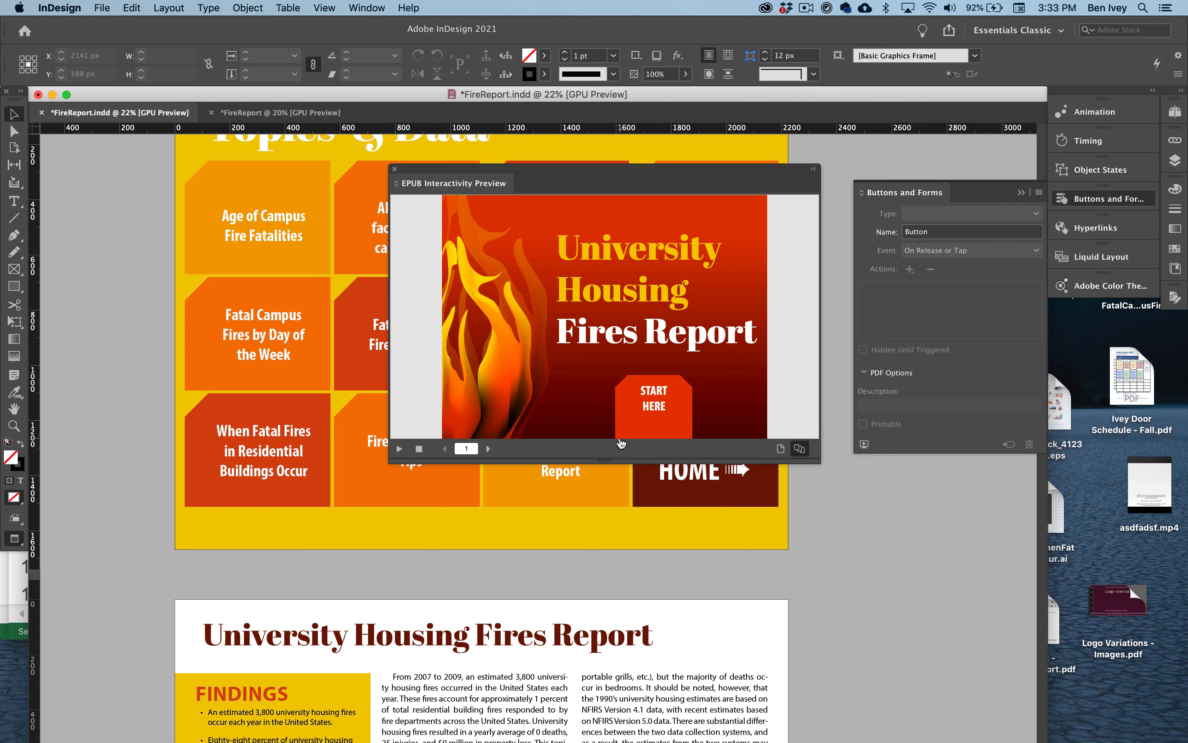
left_click(669, 411)
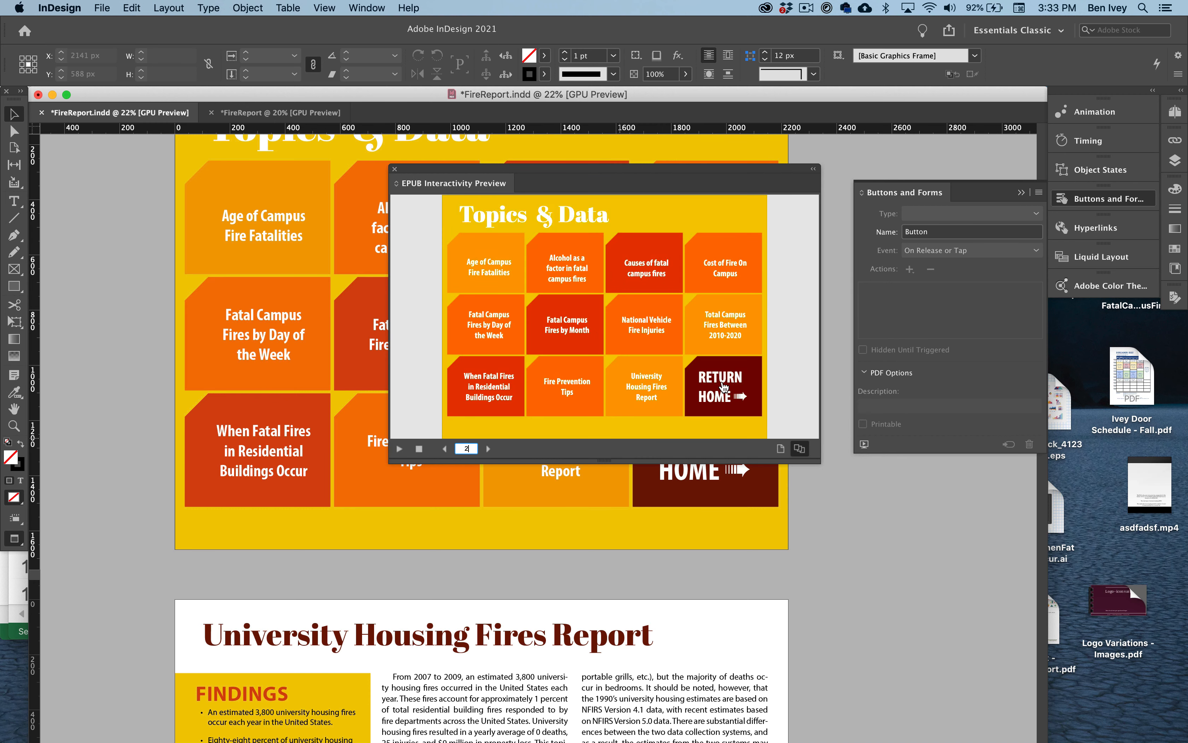
left_click(722, 391)
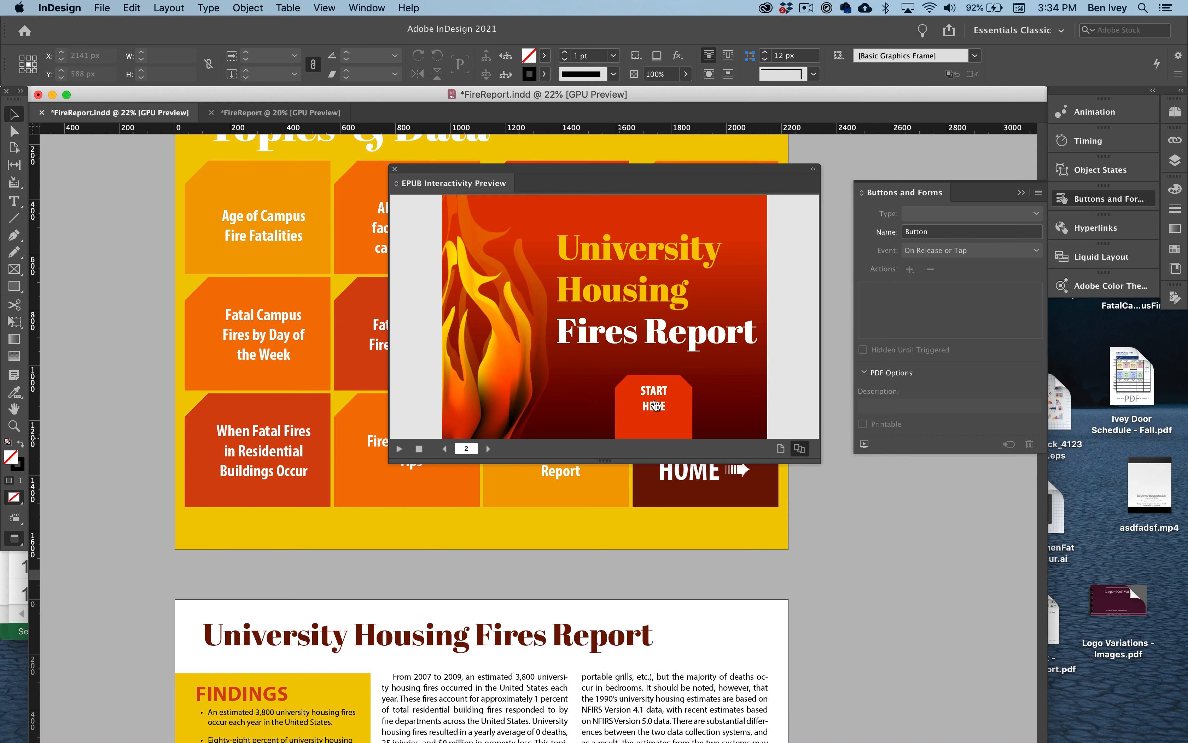
left_click(655, 404)
left_click(479, 265)
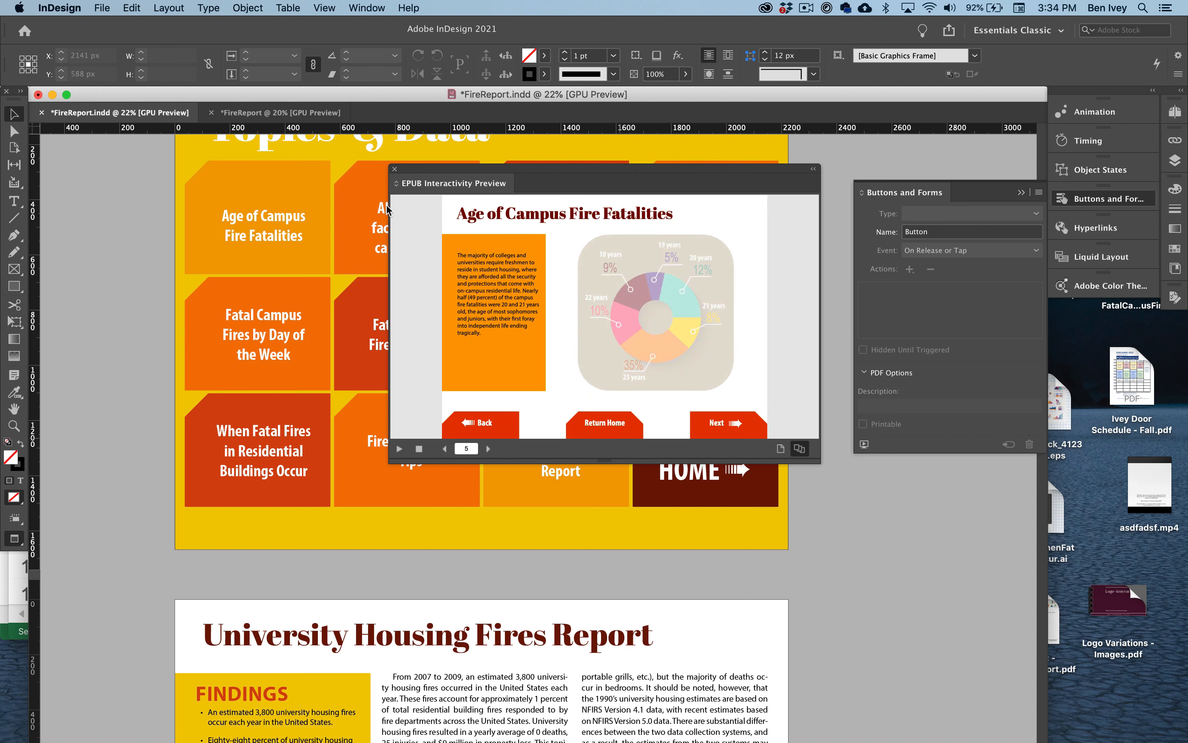
left_click(395, 169)
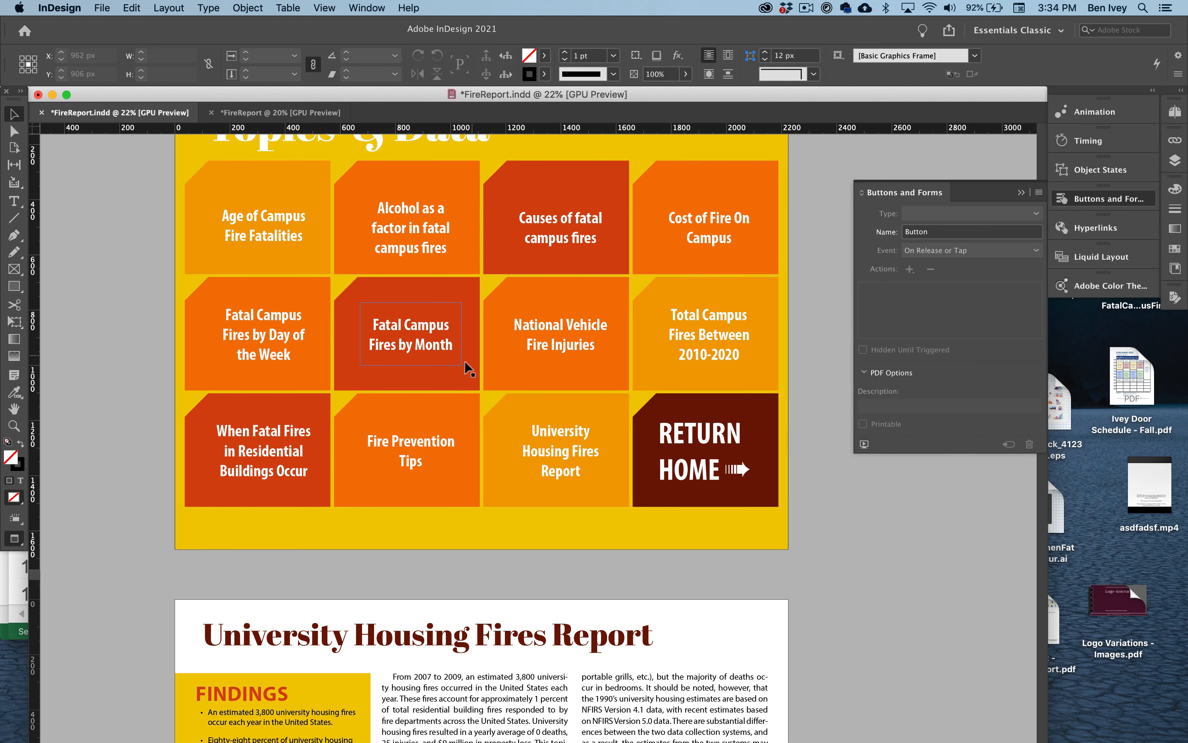
- Group the Back shape, arrow and label at the foot of the University Housing Fires Report page
scroll(455, 366, "down", 10)
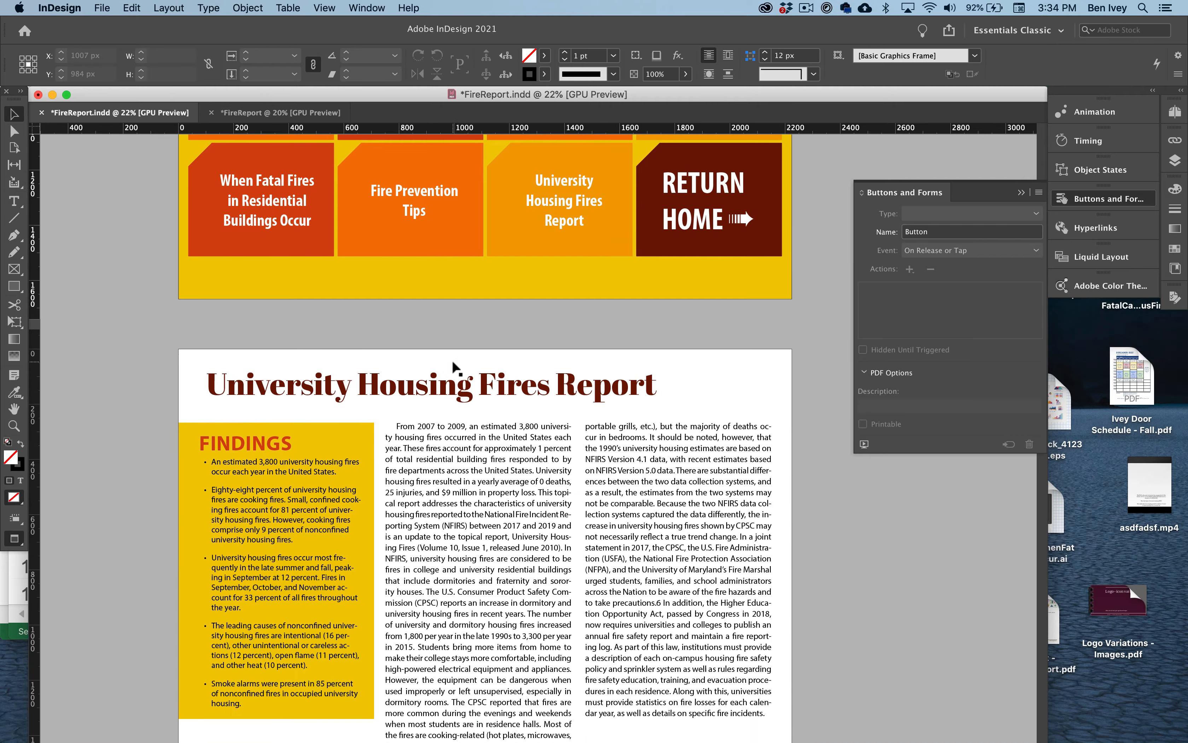
scroll(455, 366, "down", 4)
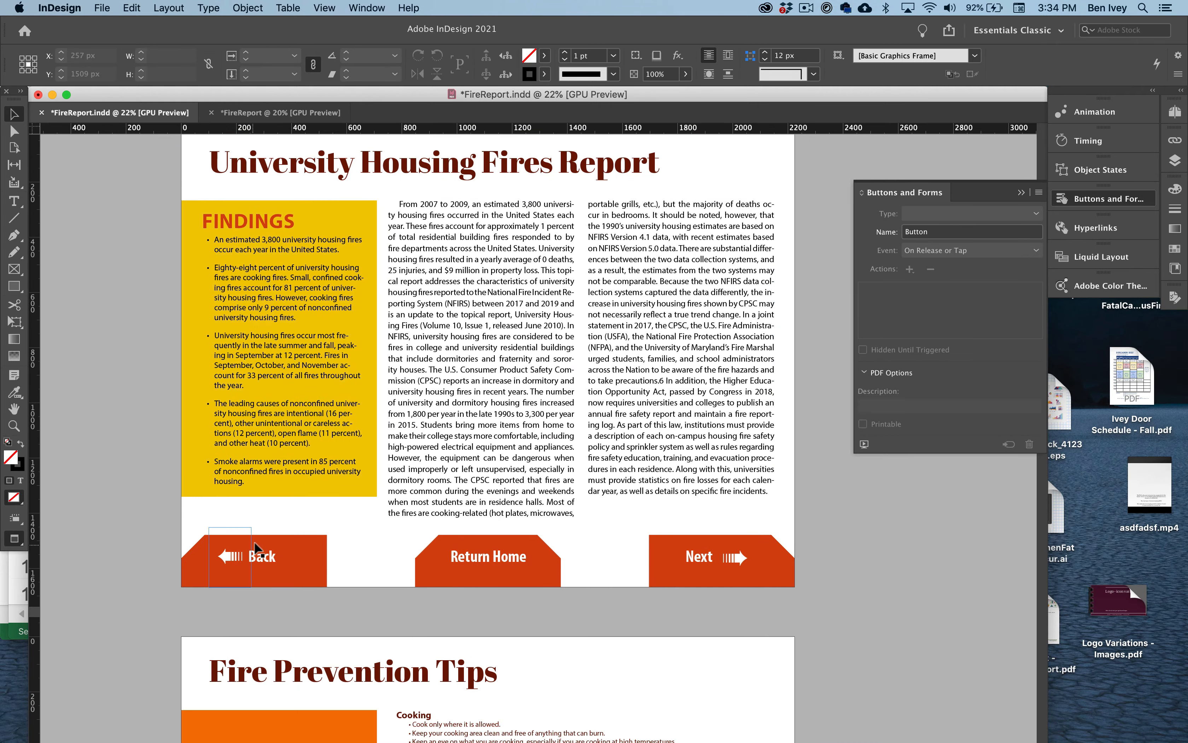
scroll(336, 596, "up", 3, "alt")
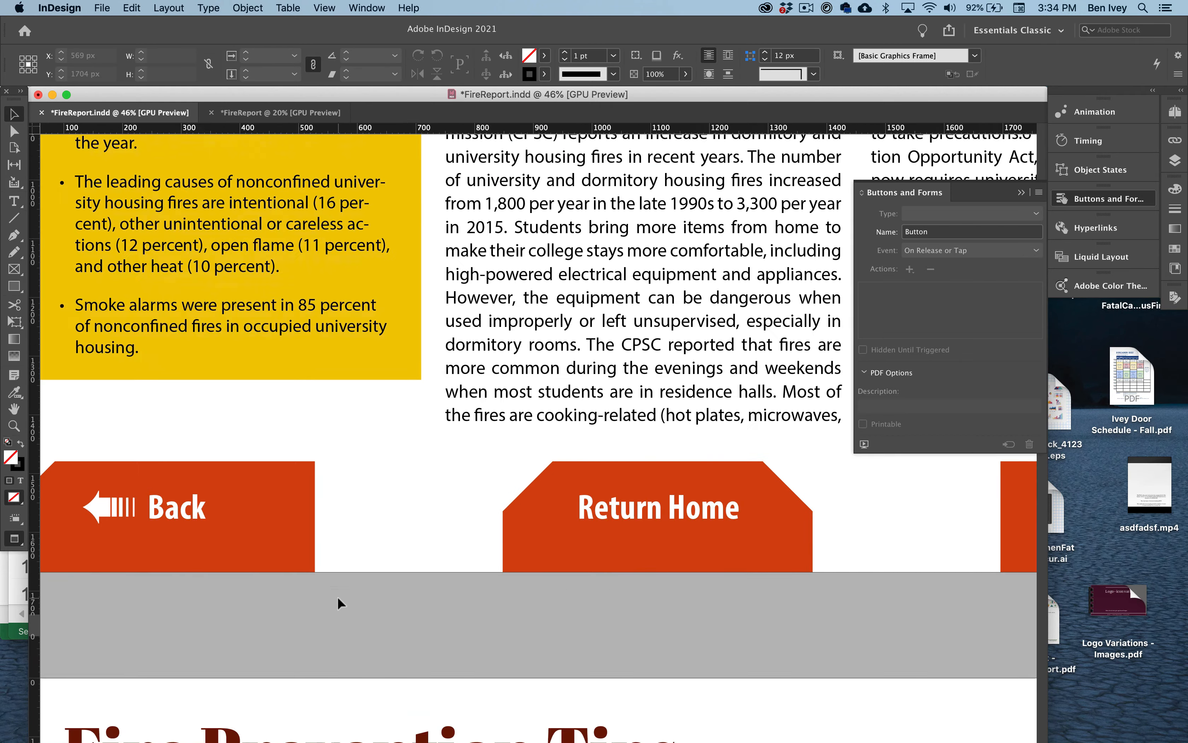
scroll(962, 515, "right", 5)
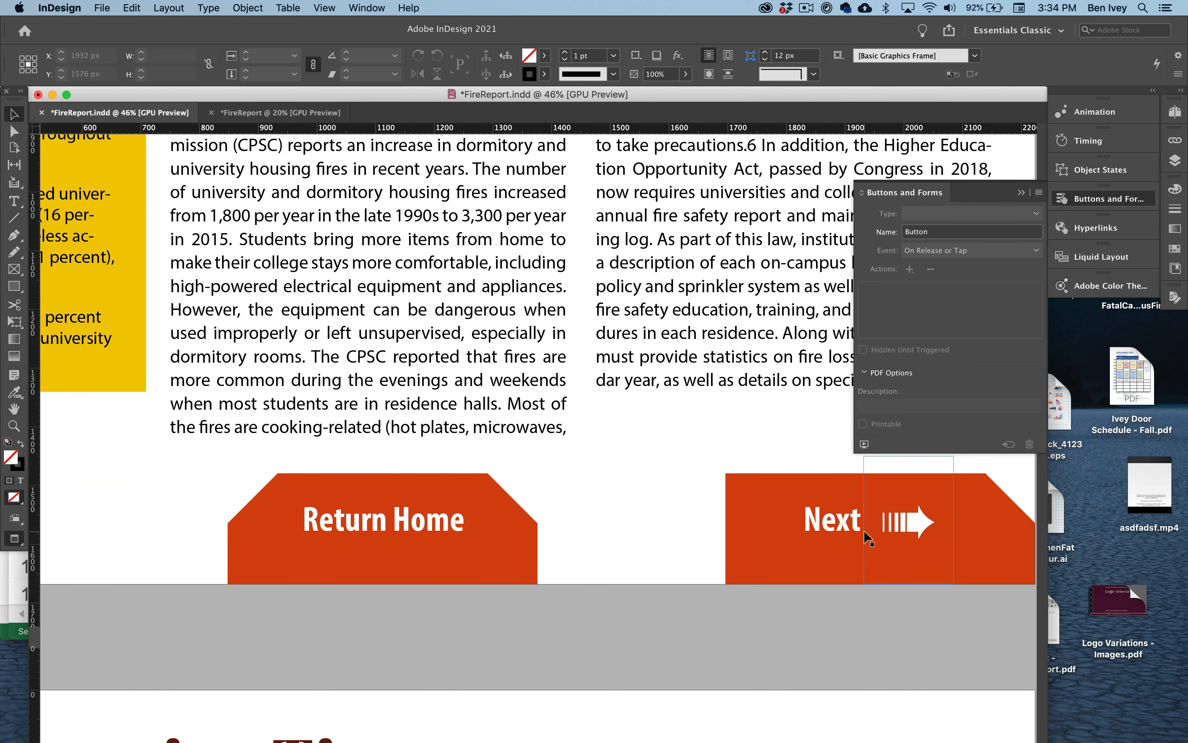
scroll(864, 531, "left", 7)
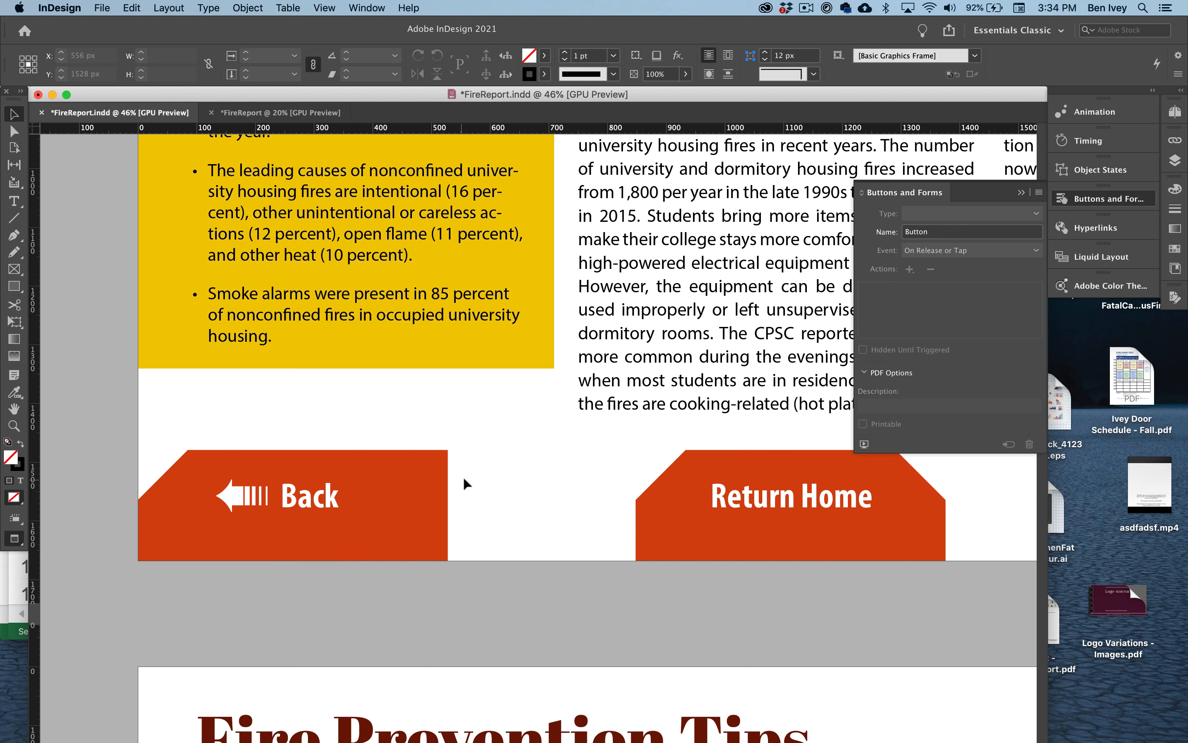
left_click(207, 521)
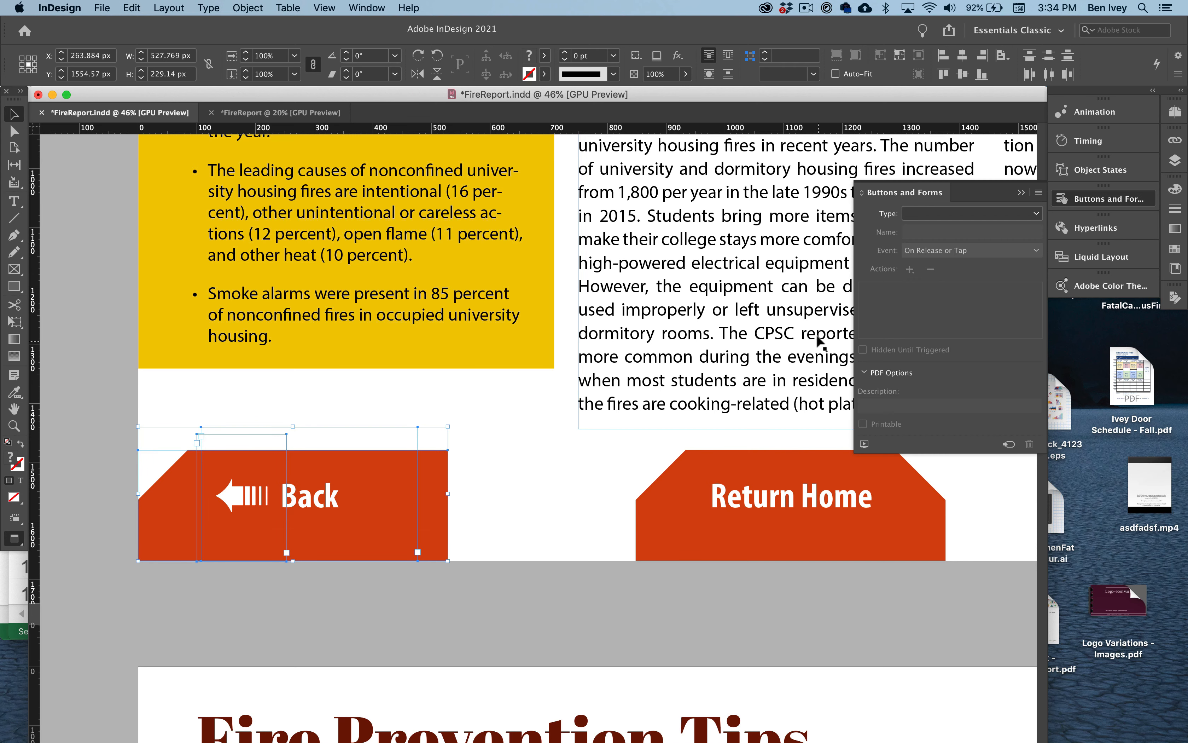
left_click(960, 216)
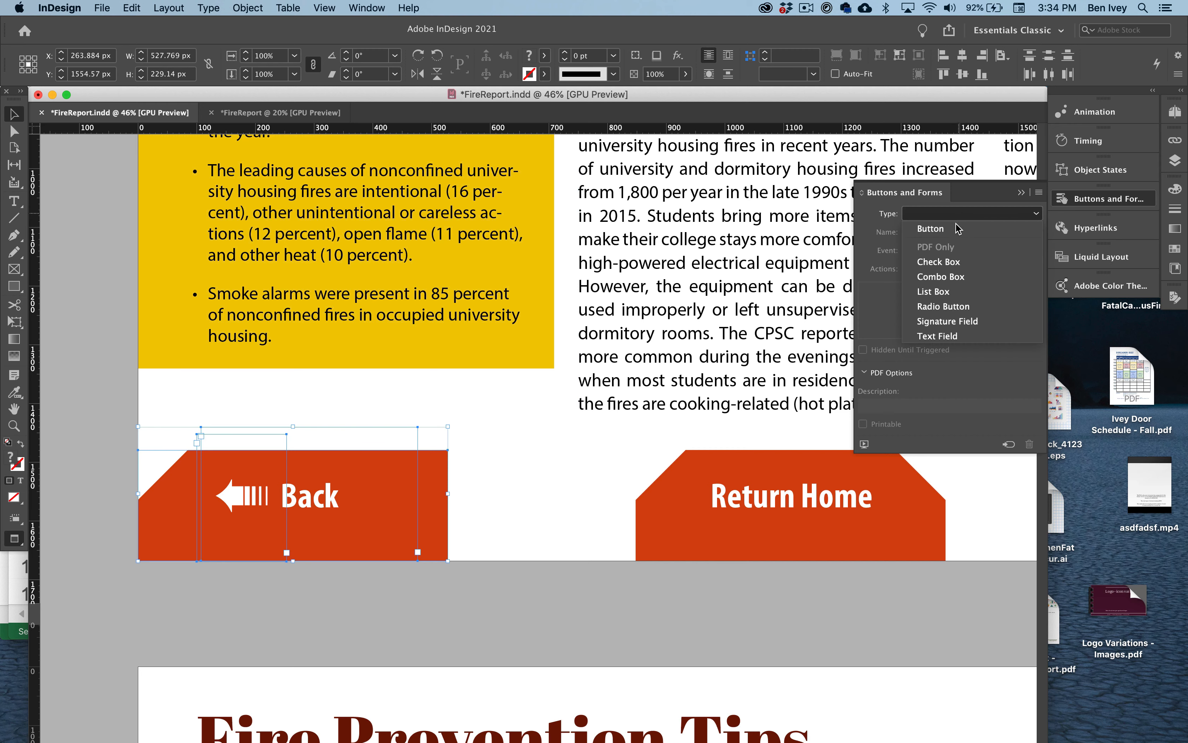
left_click(931, 229)
left_click(249, 7)
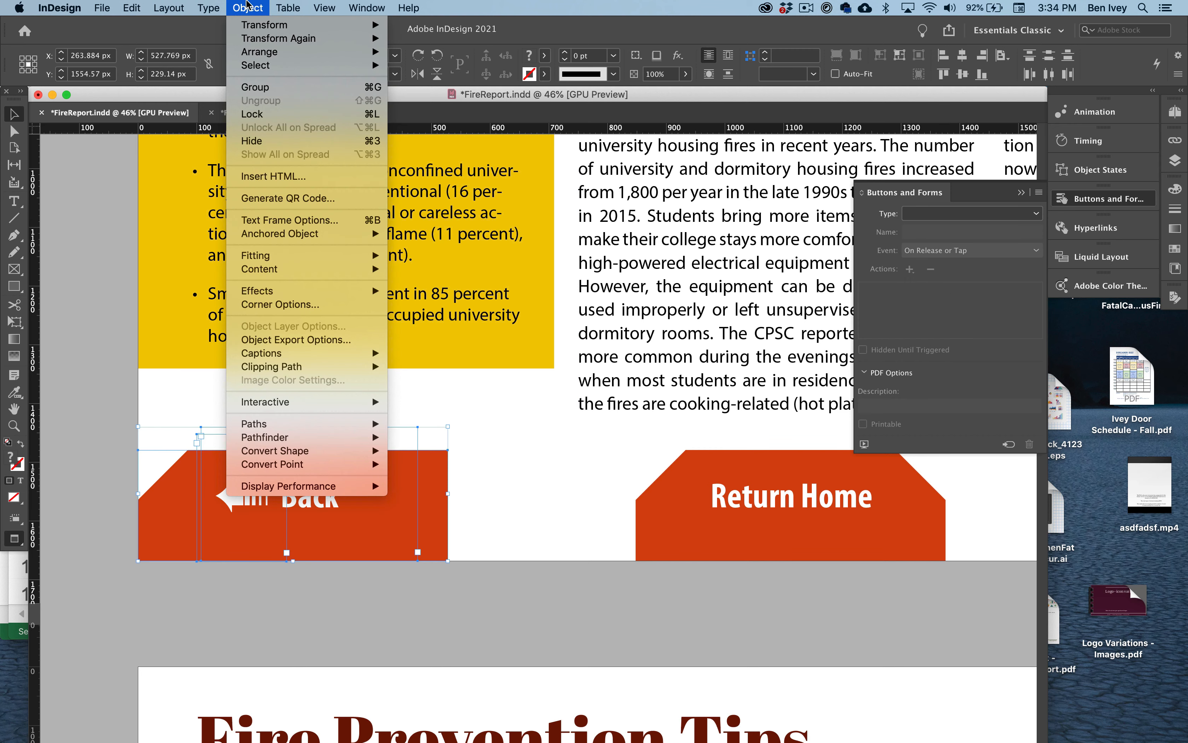
left_click(255, 85)
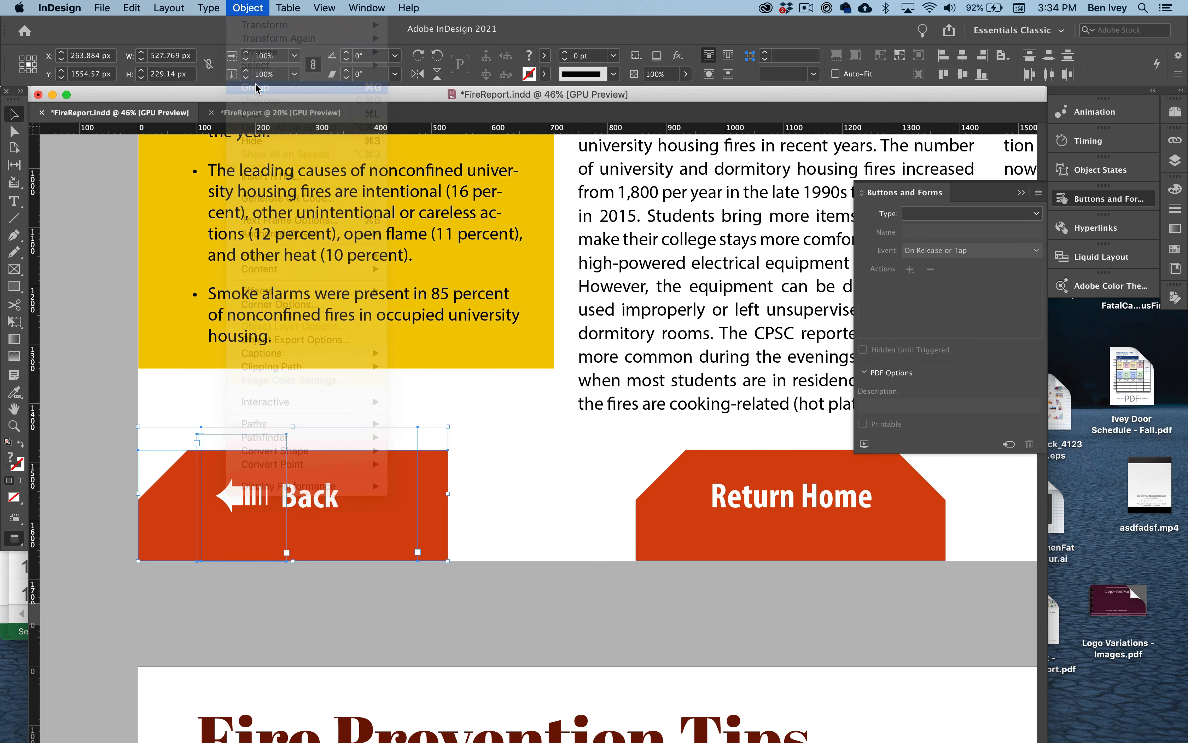
- Convert the grouped Back artwork into a button with a Go To Previous Page action
left_click(933, 212)
left_click(931, 228)
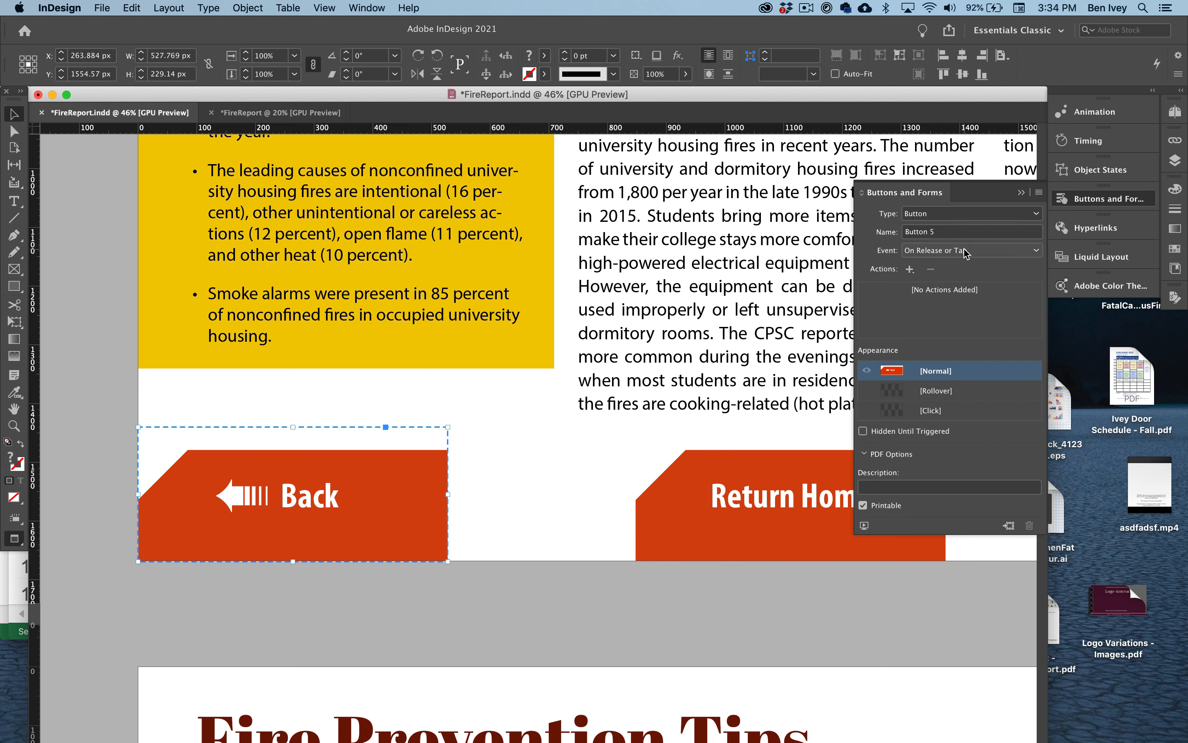
left_click(910, 269)
left_click(987, 328)
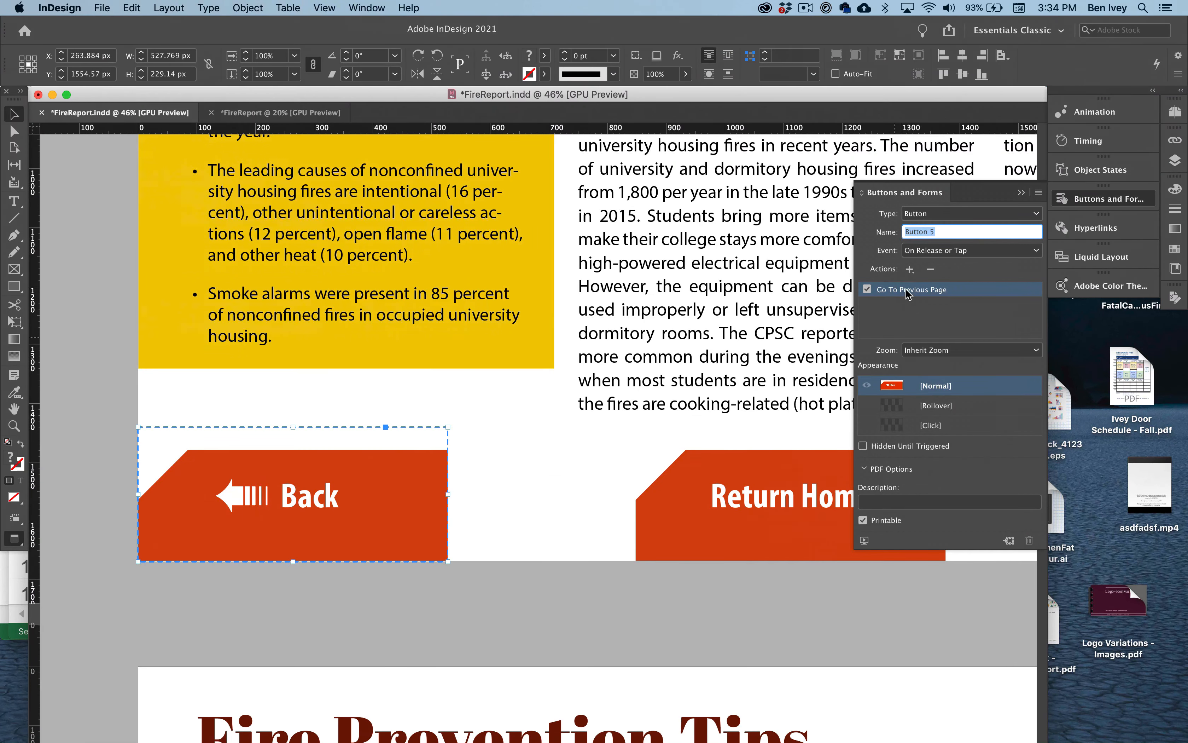
left_click(472, 566)
- Group the Return Home shape and its label on the University Housing Fires Report page
scroll(472, 562, "down", 2)
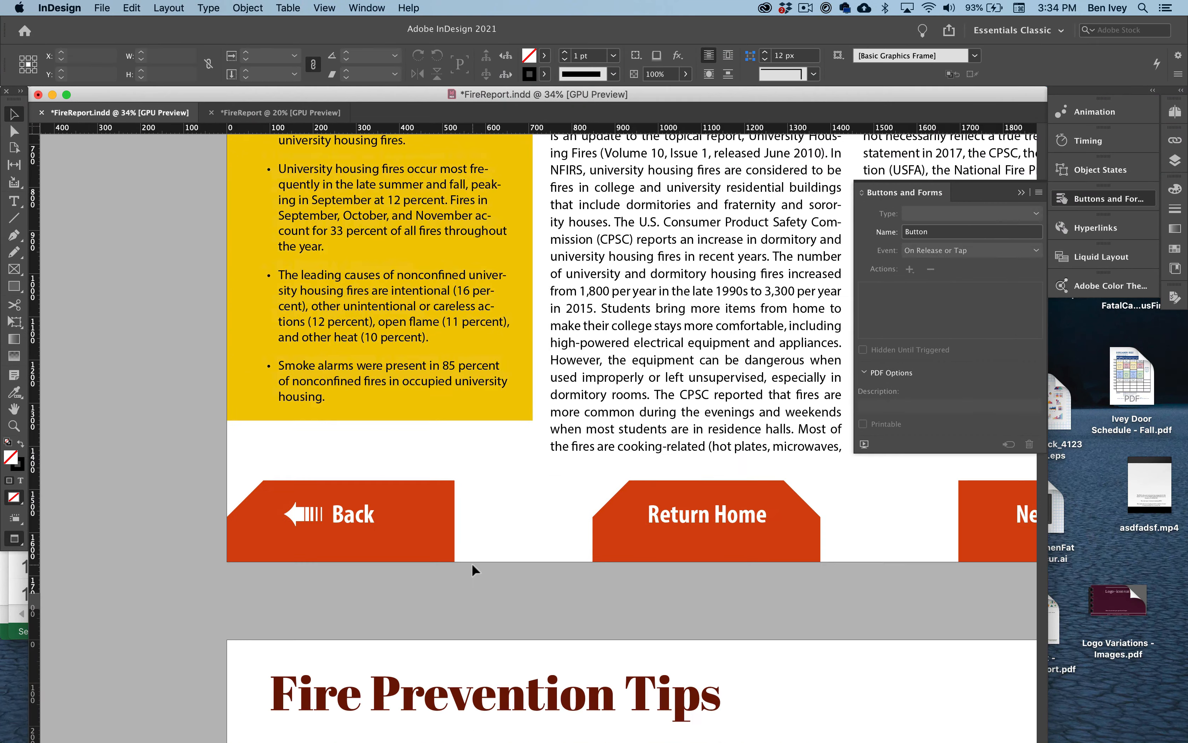
scroll(747, 530, "up", 3)
left_click(747, 541)
left_click(712, 509, "shift")
left_click(247, 8)
left_click(258, 88)
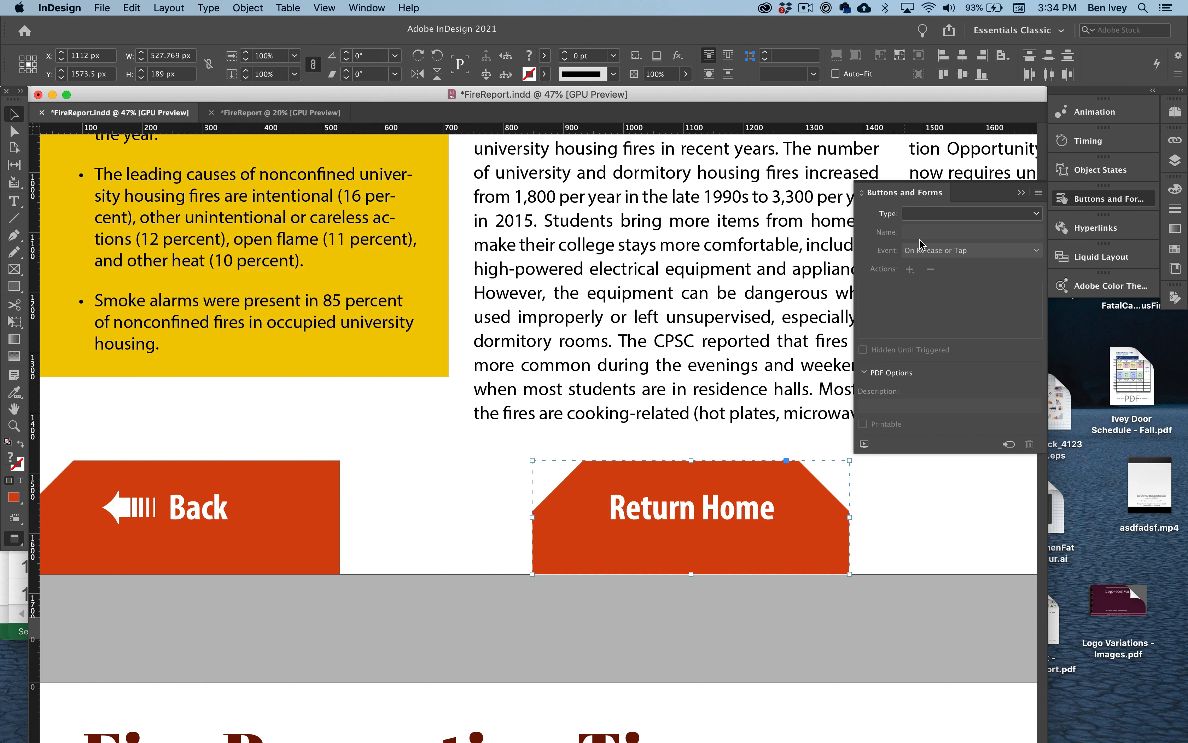
- Convert the Return Home group into a button with a Go To First Page action on release or tap
left_click(956, 216)
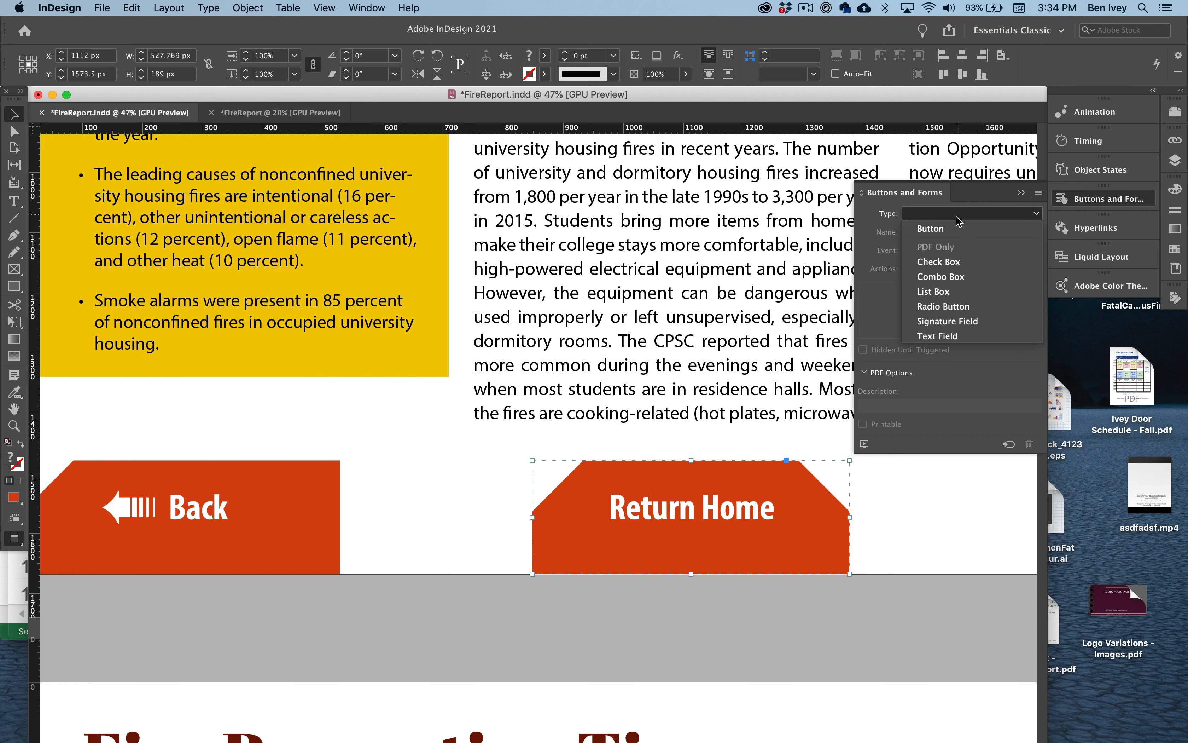
left_click(924, 228)
left_click(924, 252)
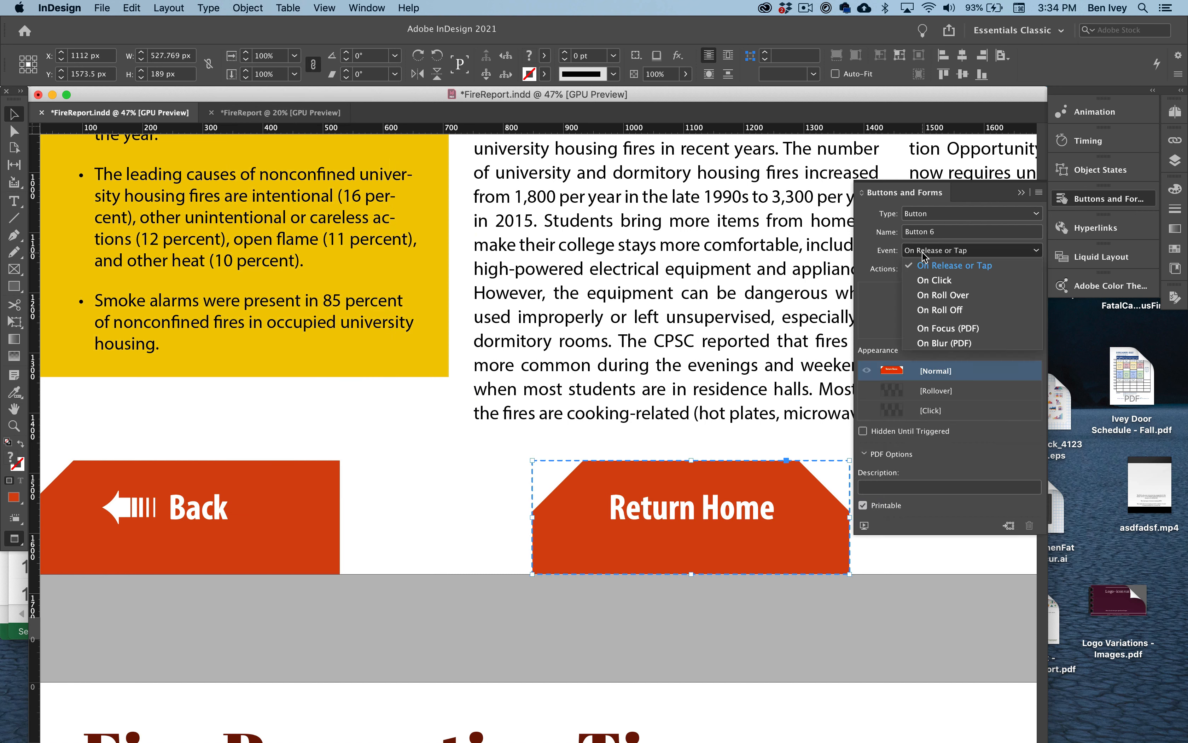
left_click(923, 253)
left_click(910, 270)
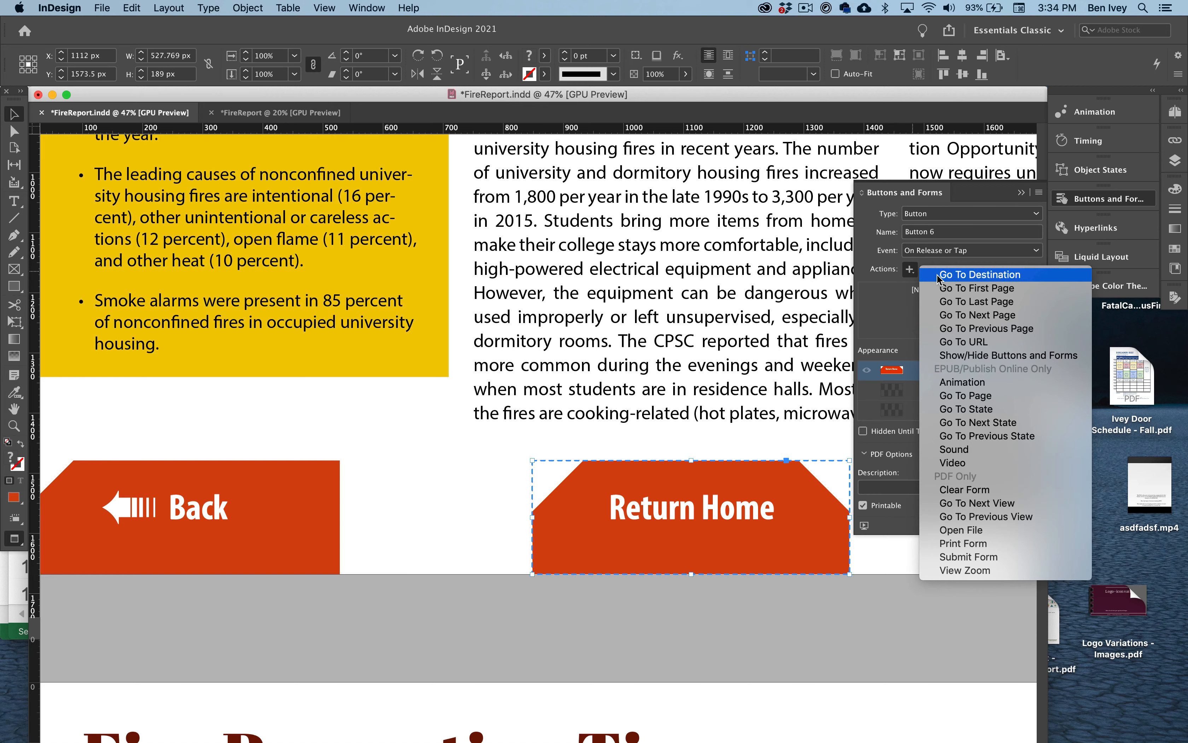
left_click(977, 288)
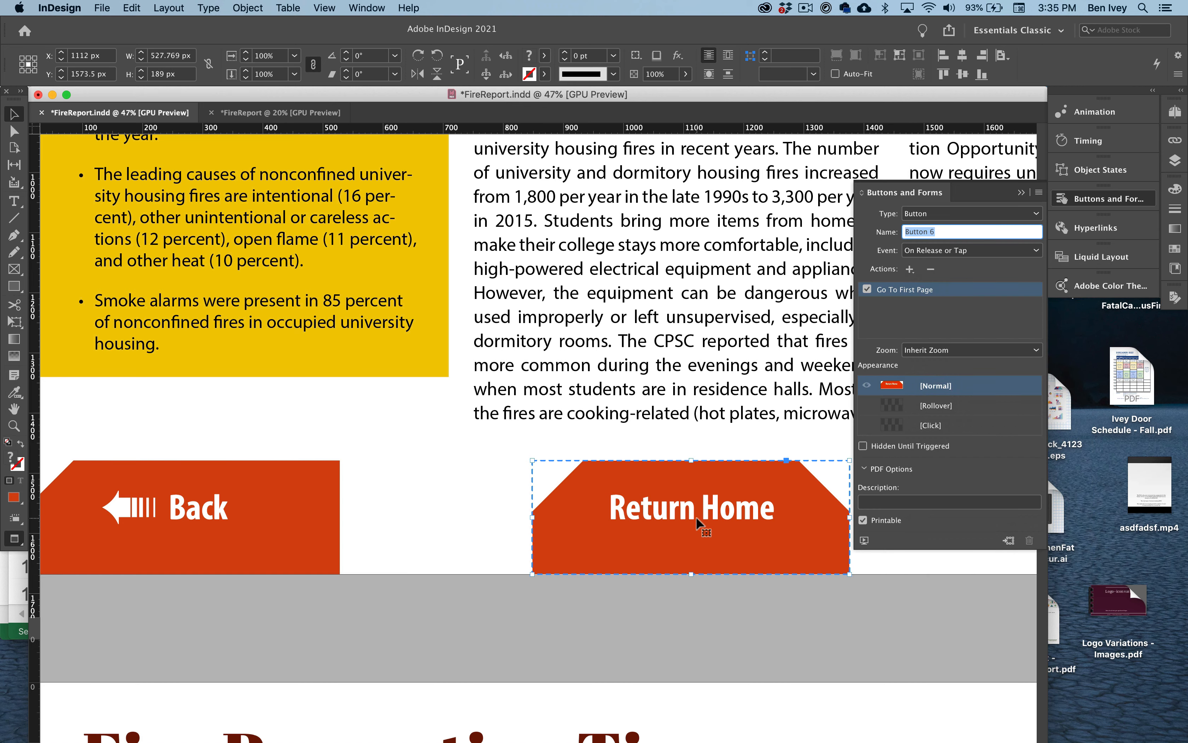
- Group the Next shape, label and arrow on the University Housing Fires Report page
scroll(695, 515, "right", 10)
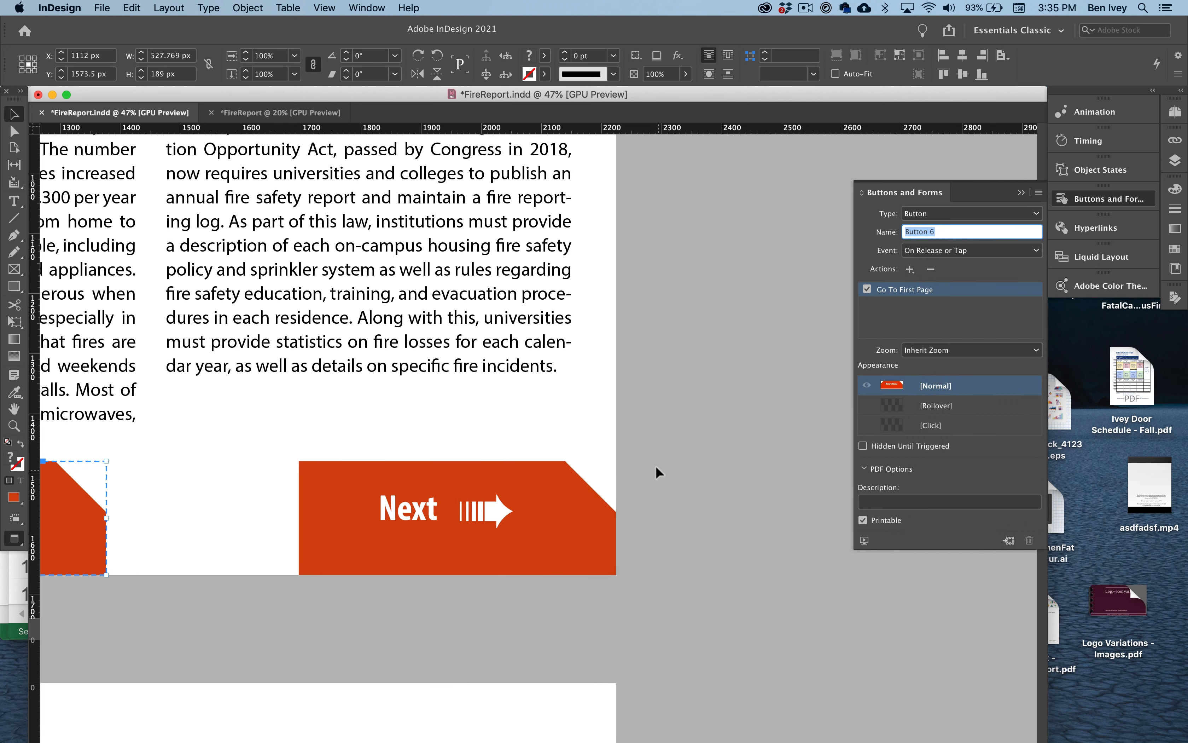
left_click(656, 473)
left_click(368, 562)
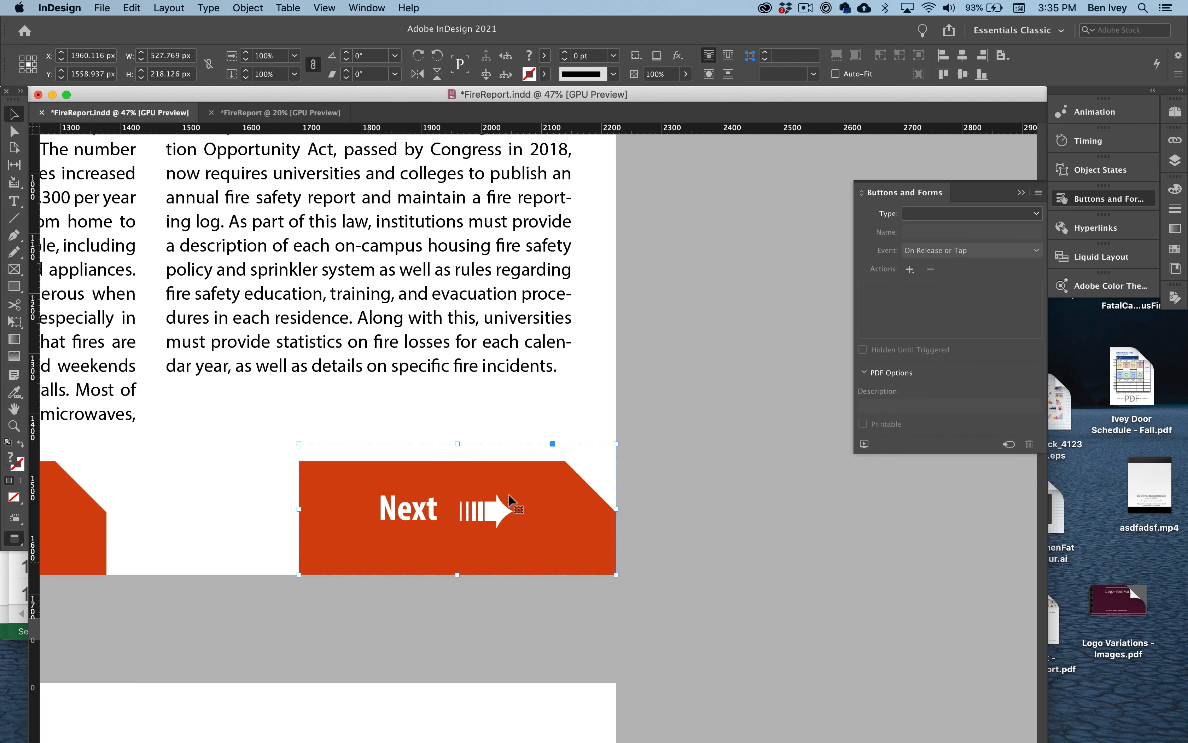
- Convert the Next group into a button with a Go To Next Page action
left_click(953, 214)
left_click(954, 229)
left_click(910, 269)
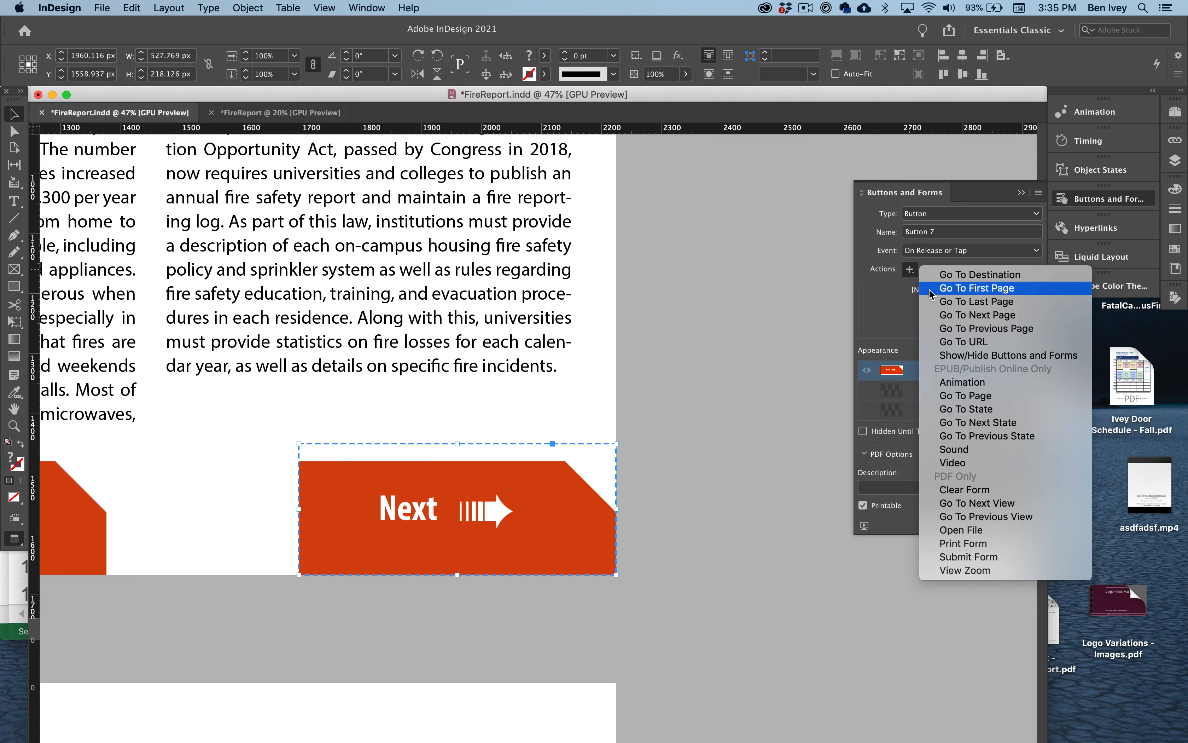
left_click(939, 317)
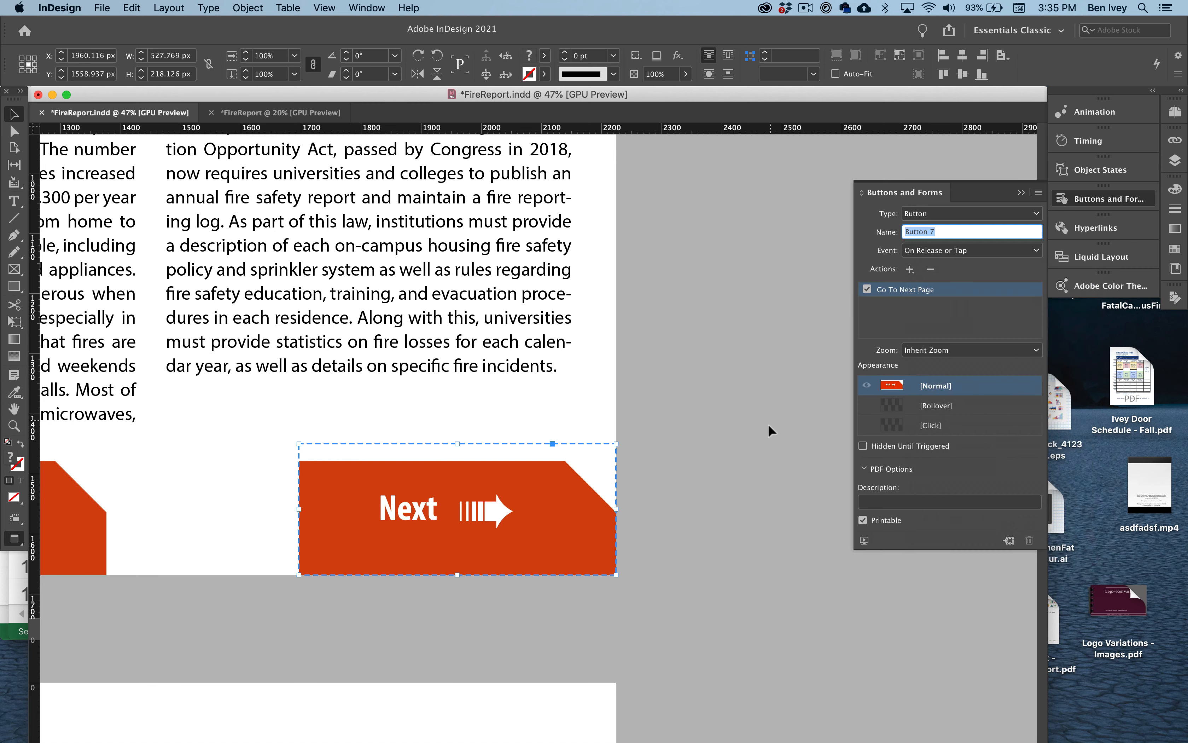
left_click(767, 428)
- Copy the Back, Return Home and Next buttons together from the University Housing Fires Report page
scroll(766, 431, "down", 5)
scroll(767, 439, "down", 3)
scroll(767, 439, "left", 2)
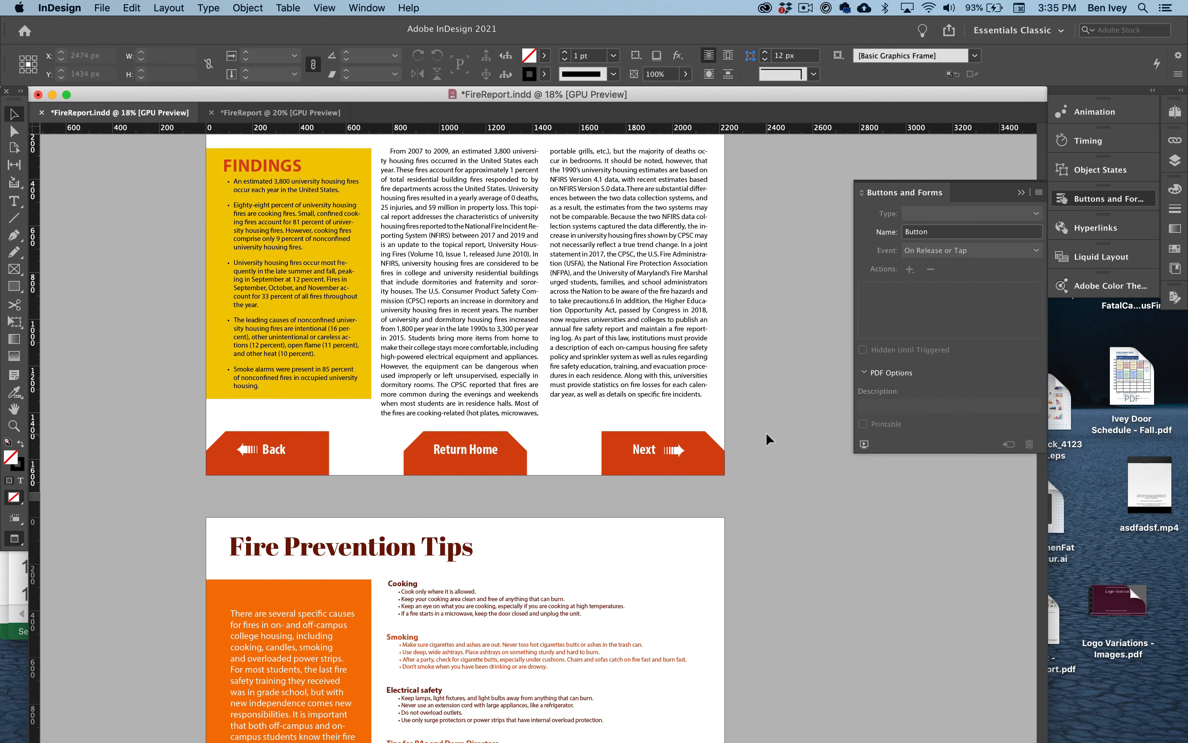
left_click_drag(202, 388, 722, 431)
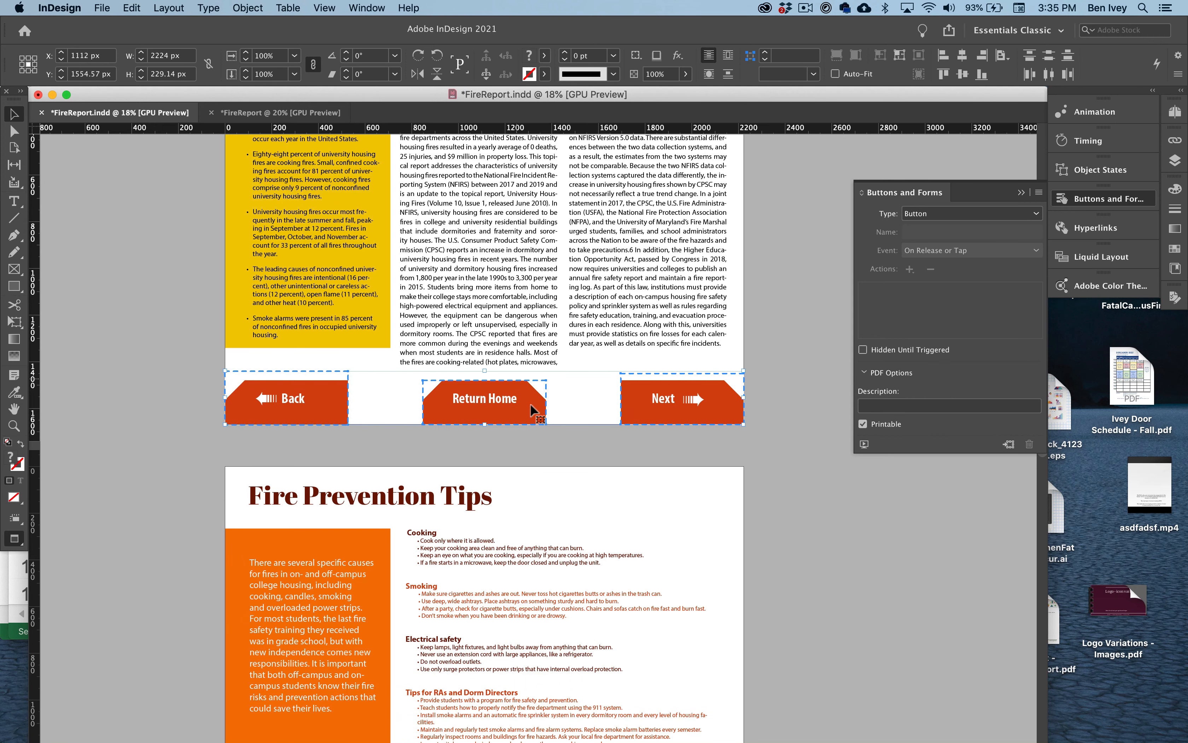
left_click(139, 8)
left_click(147, 77)
- Replace the plain Back, Return Home and Next artwork on the Fire Prevention Tips page with the copied buttons, pasted in place
scroll(415, 460, "down", 10)
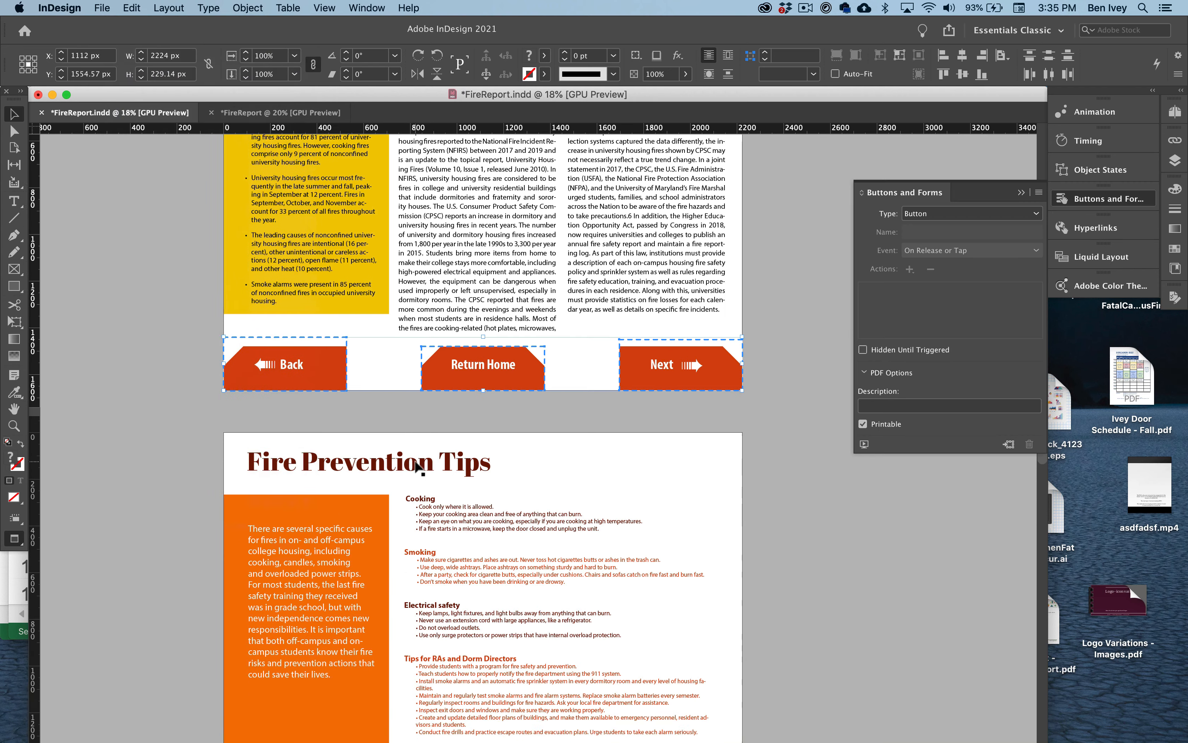
scroll(430, 501, "up", 5)
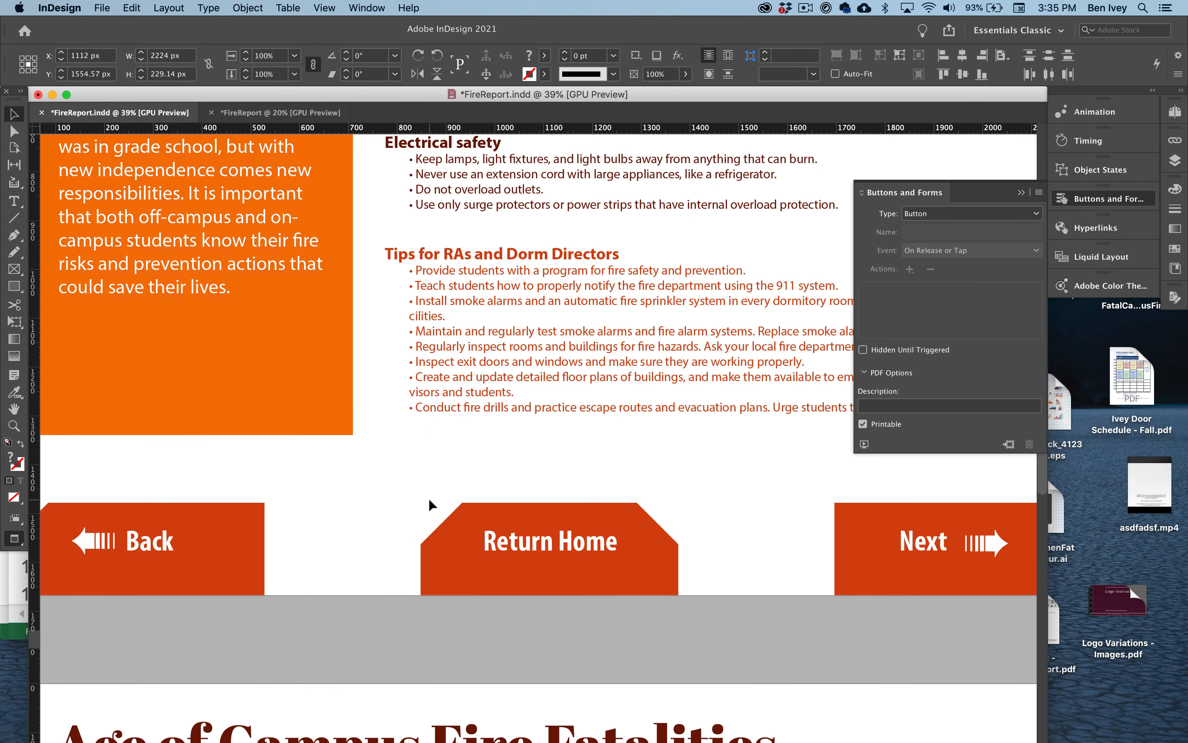
scroll(430, 501, "down", 3)
left_click_drag(105, 490, 882, 579)
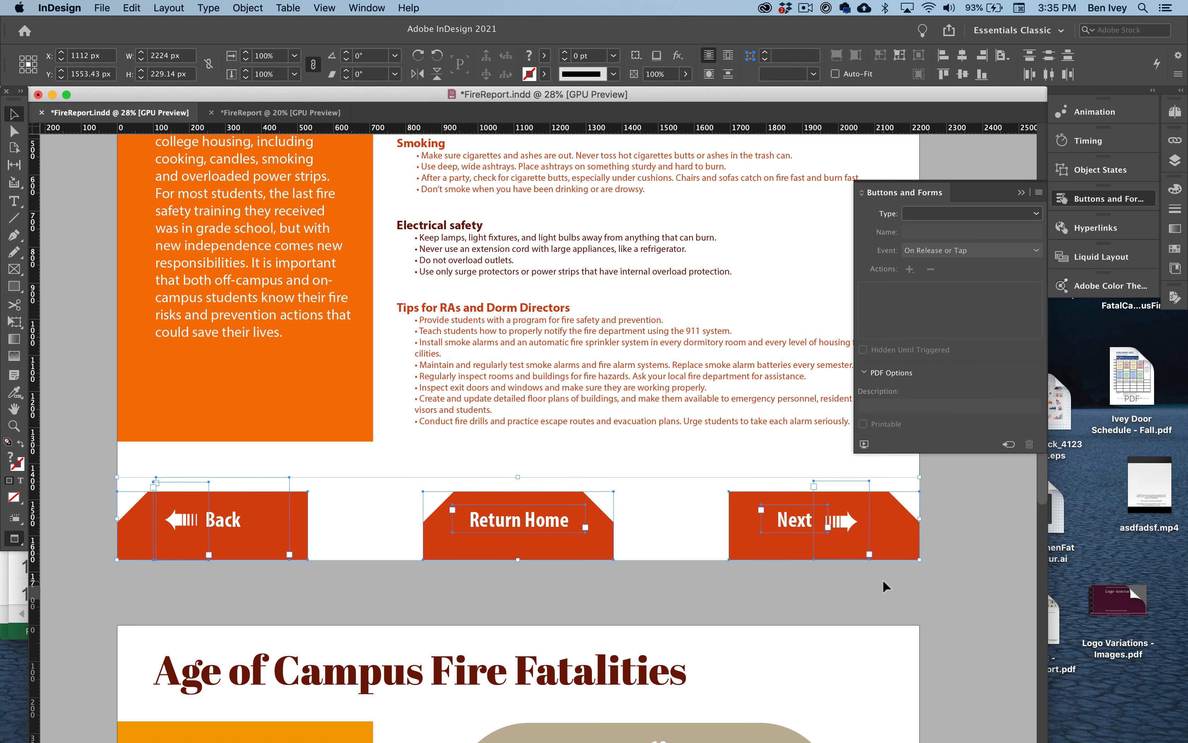
key("Delete")
left_click(132, 8)
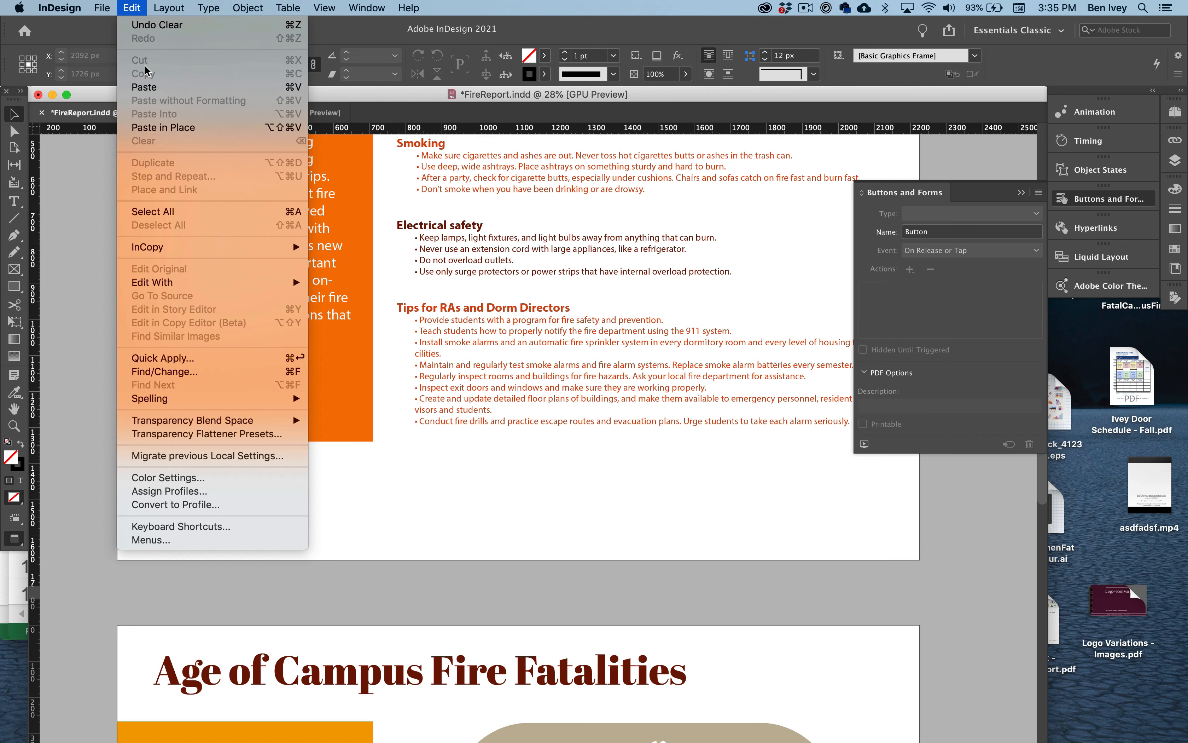
left_click(157, 128)
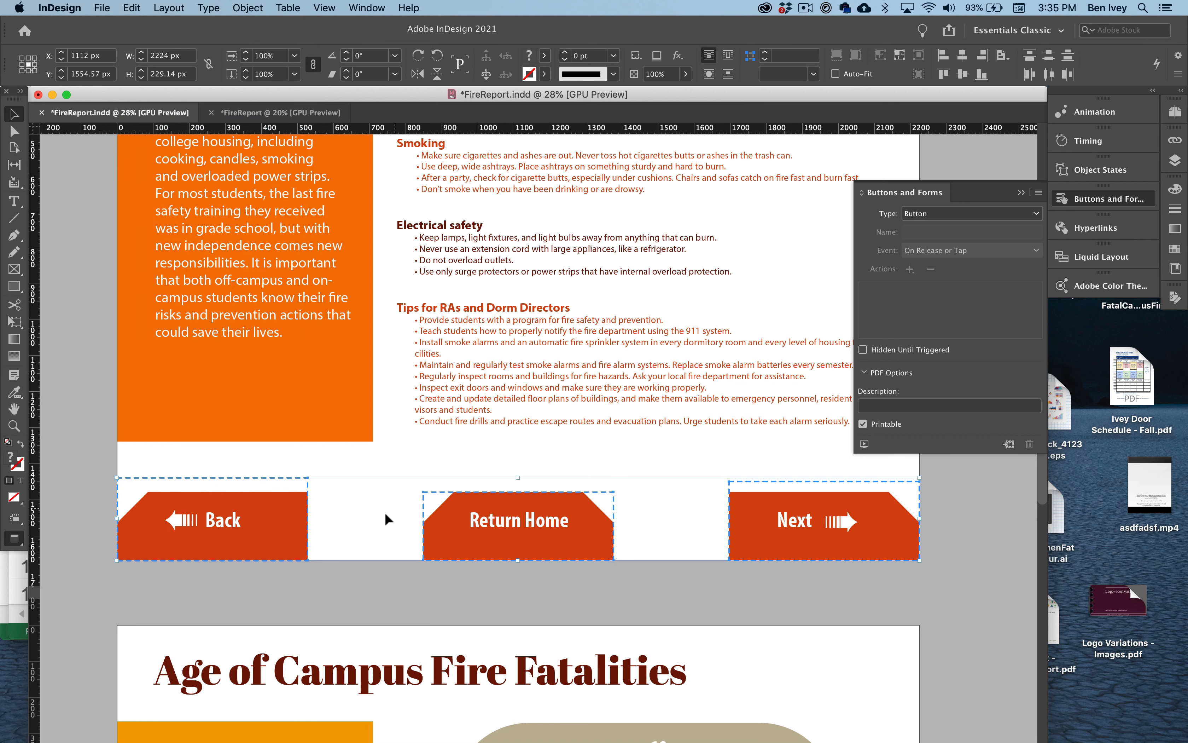
left_click(385, 514)
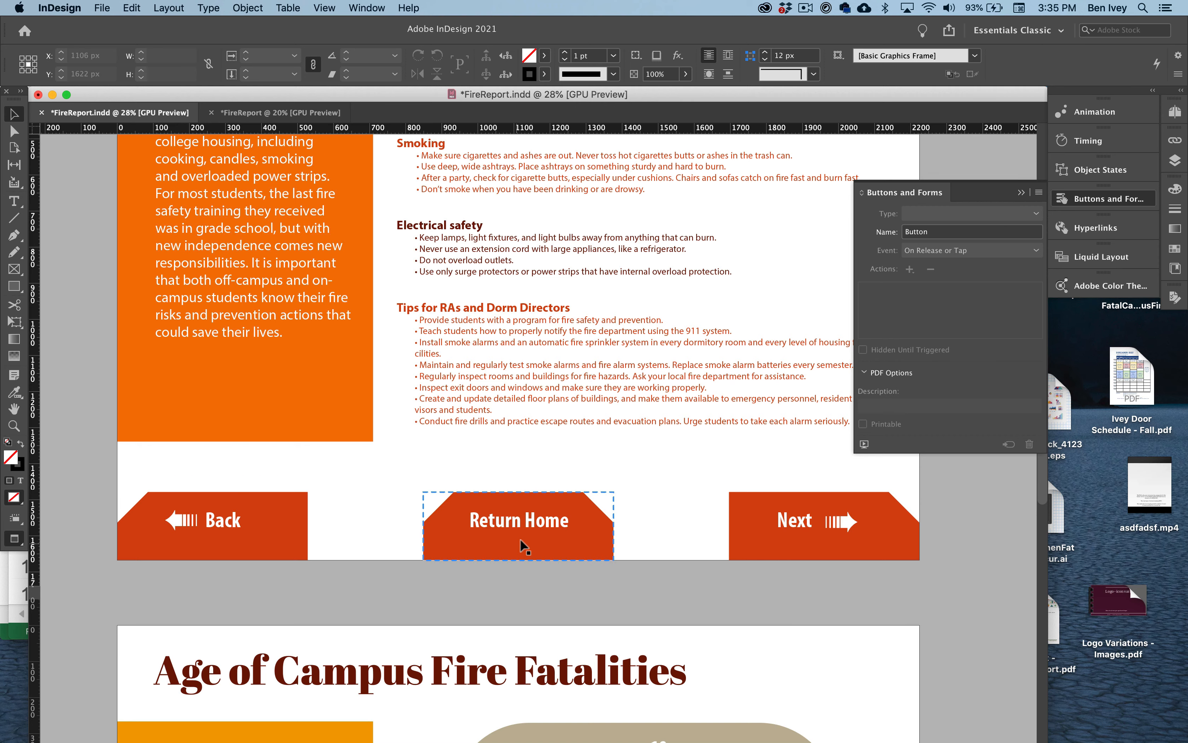
- Replace the plain navigation artwork on the Age of Campus Fire Fatalities page with the copied buttons, positioned along the page's bottom edge
scroll(529, 560, "down", 1)
scroll(528, 560, "down", 15)
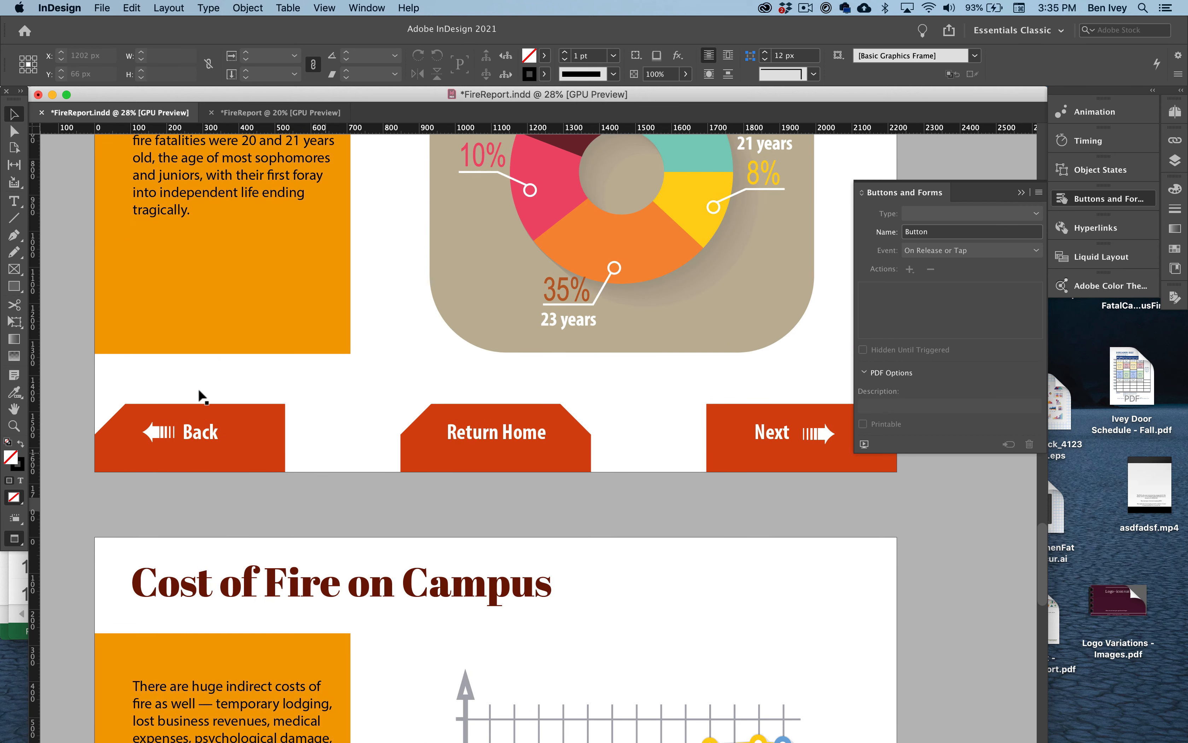
left_click_drag(92, 396, 846, 476)
key("cmd+x")
key("cmd+v")
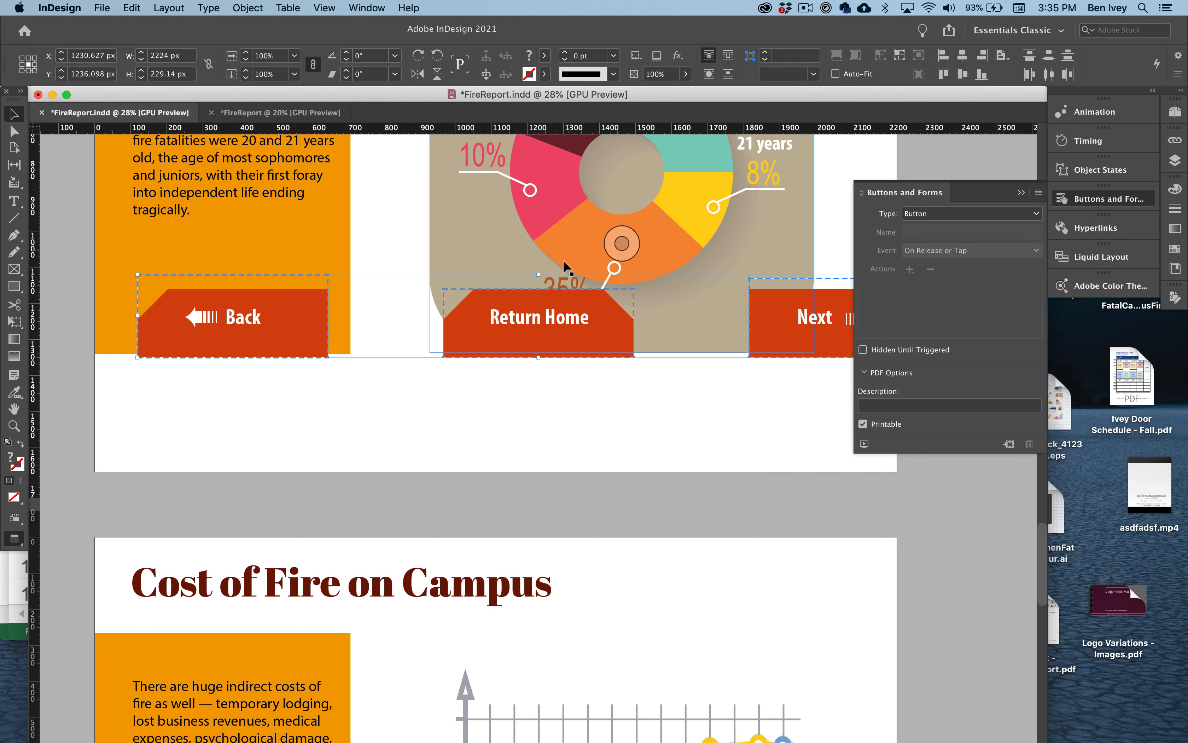
left_click_drag(573, 320, 539, 435)
left_click(565, 498)
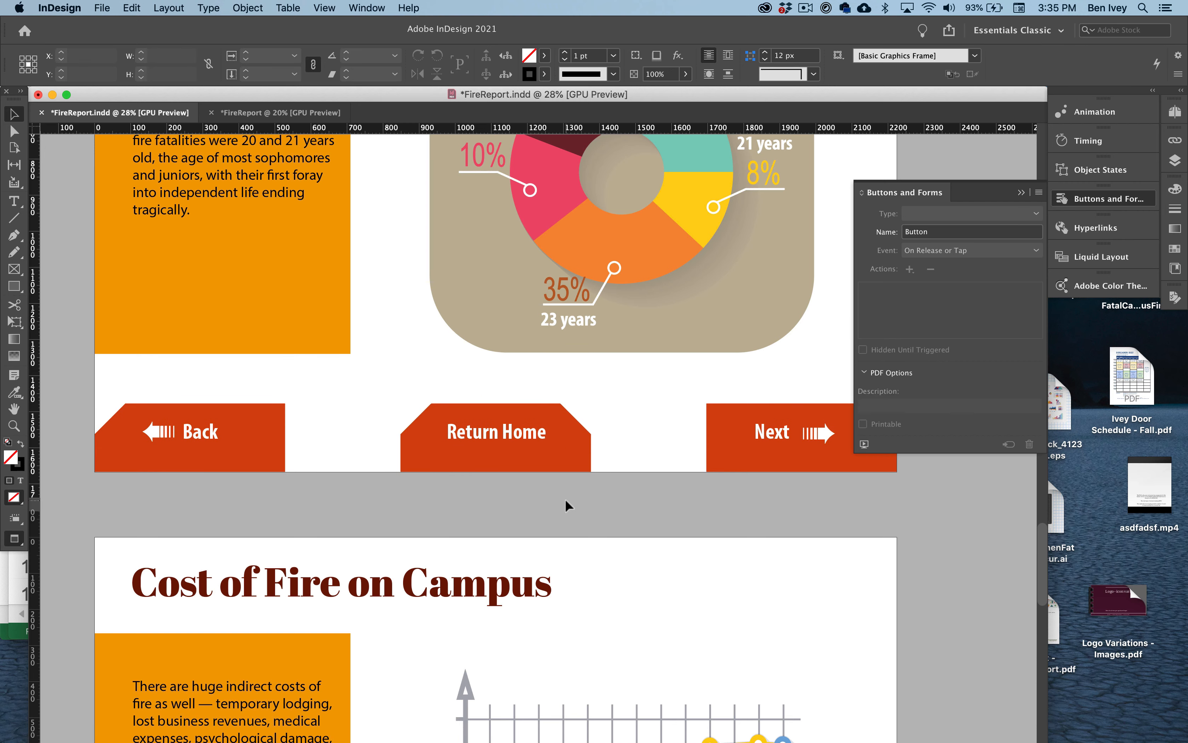
- Review the navigation buttons on the Age of Campus Fire Fatalities, Fire Prevention Tips and University Housing Fires Report pages
scroll(514, 353, "up", 5)
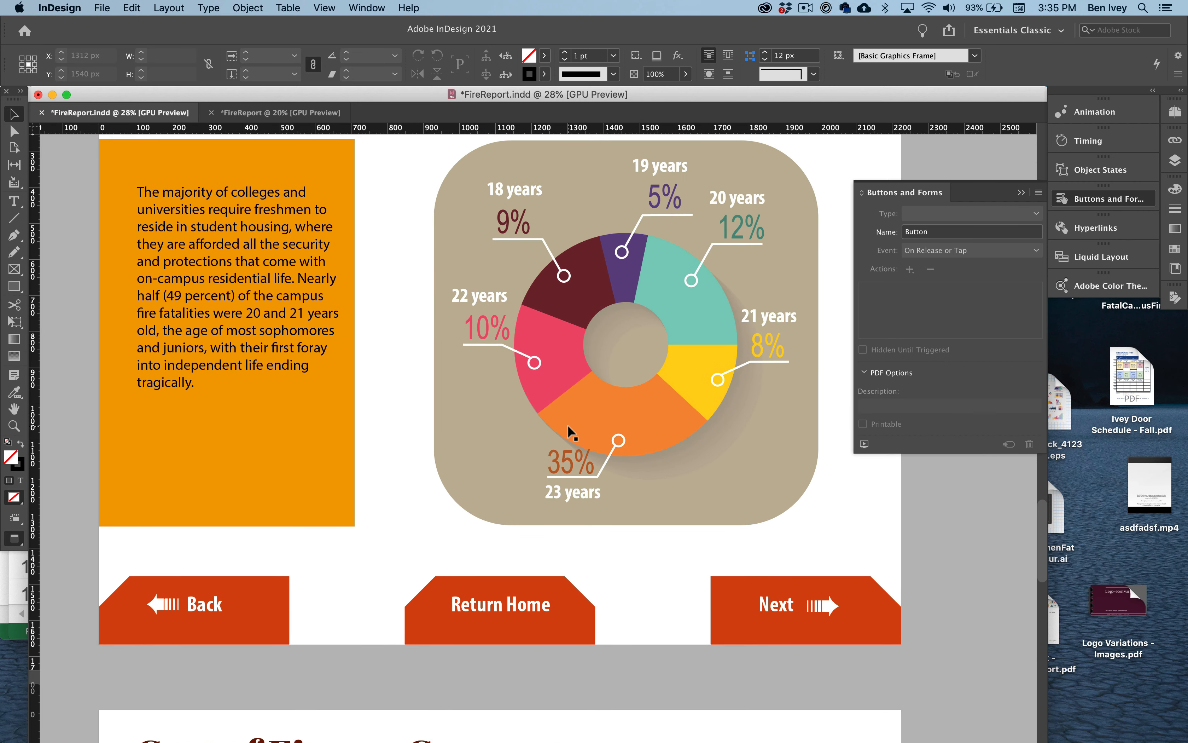
left_click(568, 424)
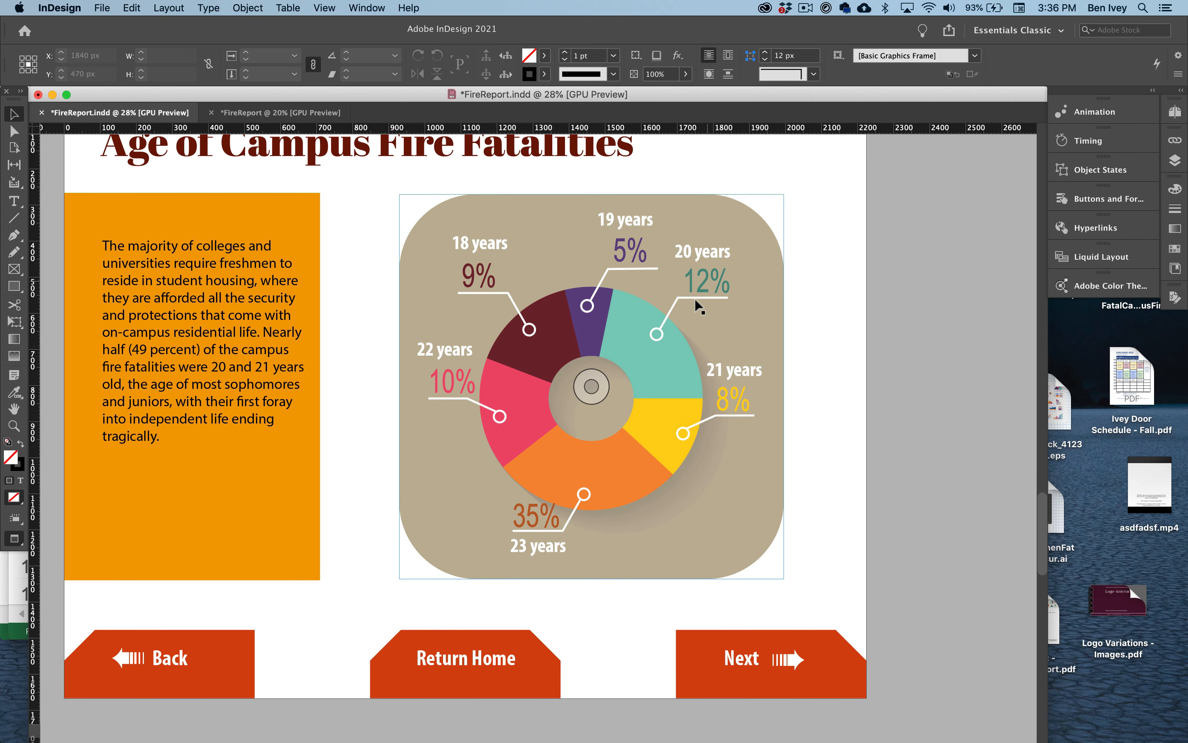
scroll(654, 361, "up", 1)
scroll(654, 361, "left", 2)
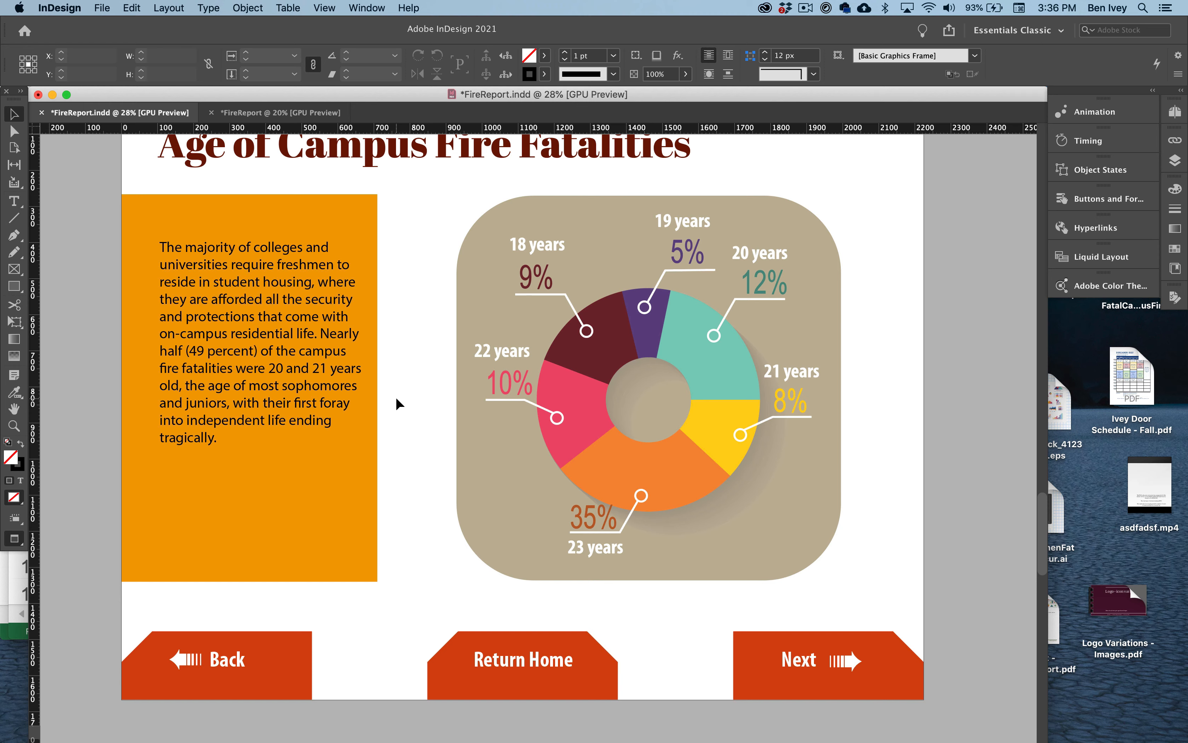
scroll(395, 404, "up", 10)
scroll(397, 399, "up", 5)
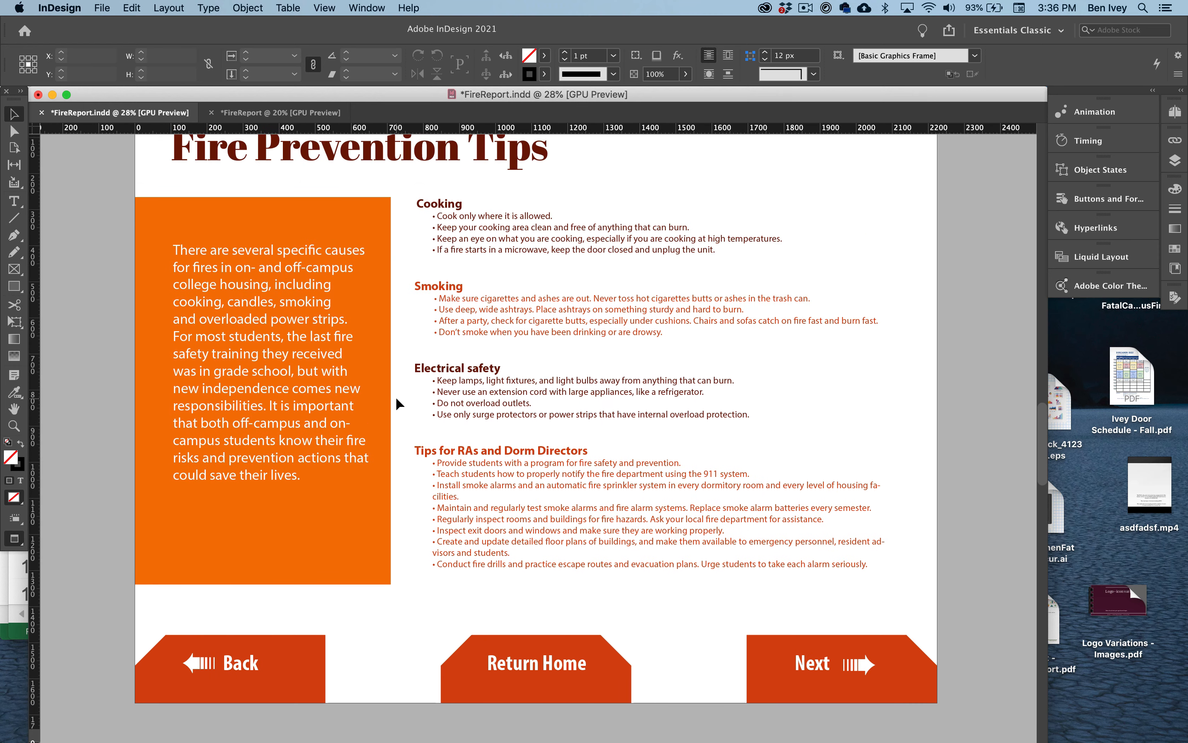
scroll(396, 398, "up", 20)
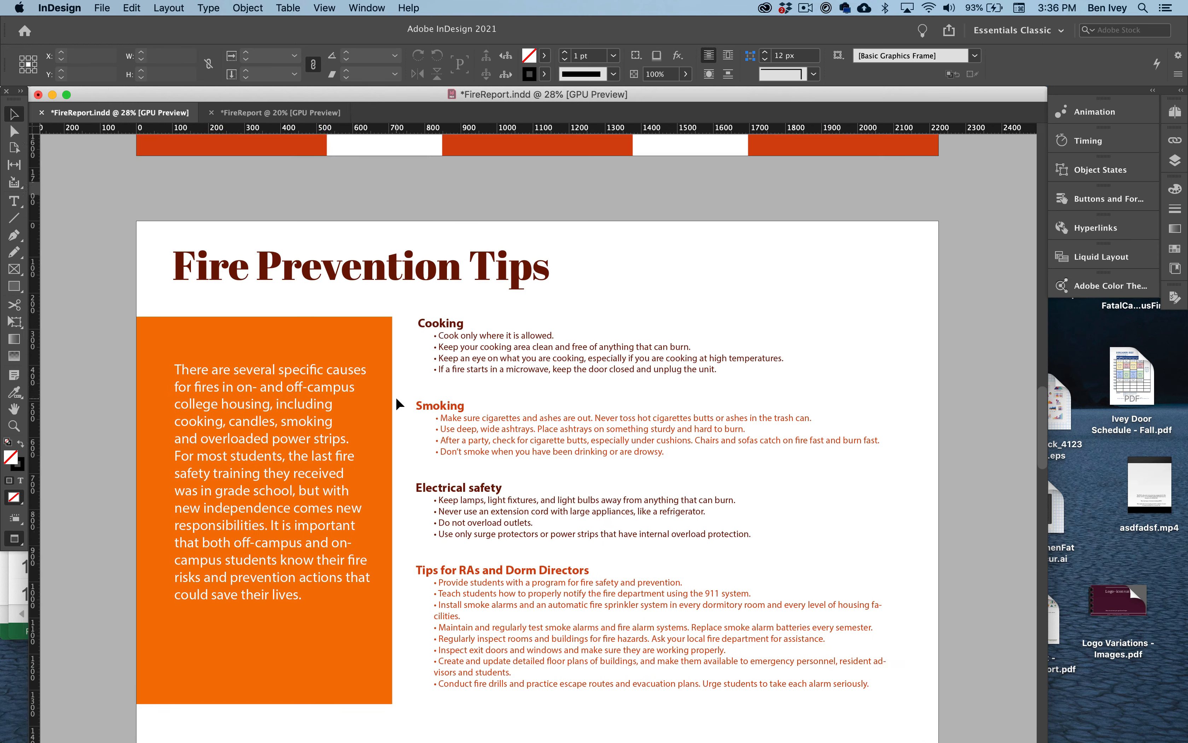
scroll(396, 399, "up", 4)
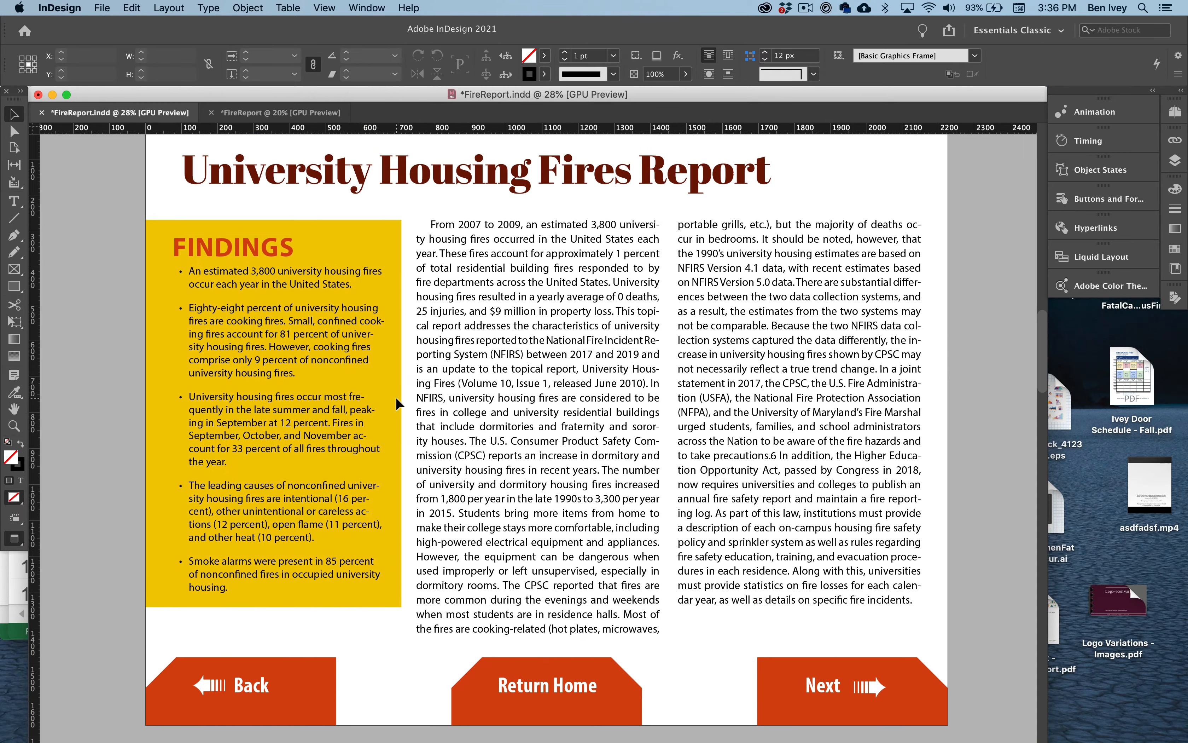
scroll(396, 399, "down", 11)
scroll(395, 396, "down", 20)
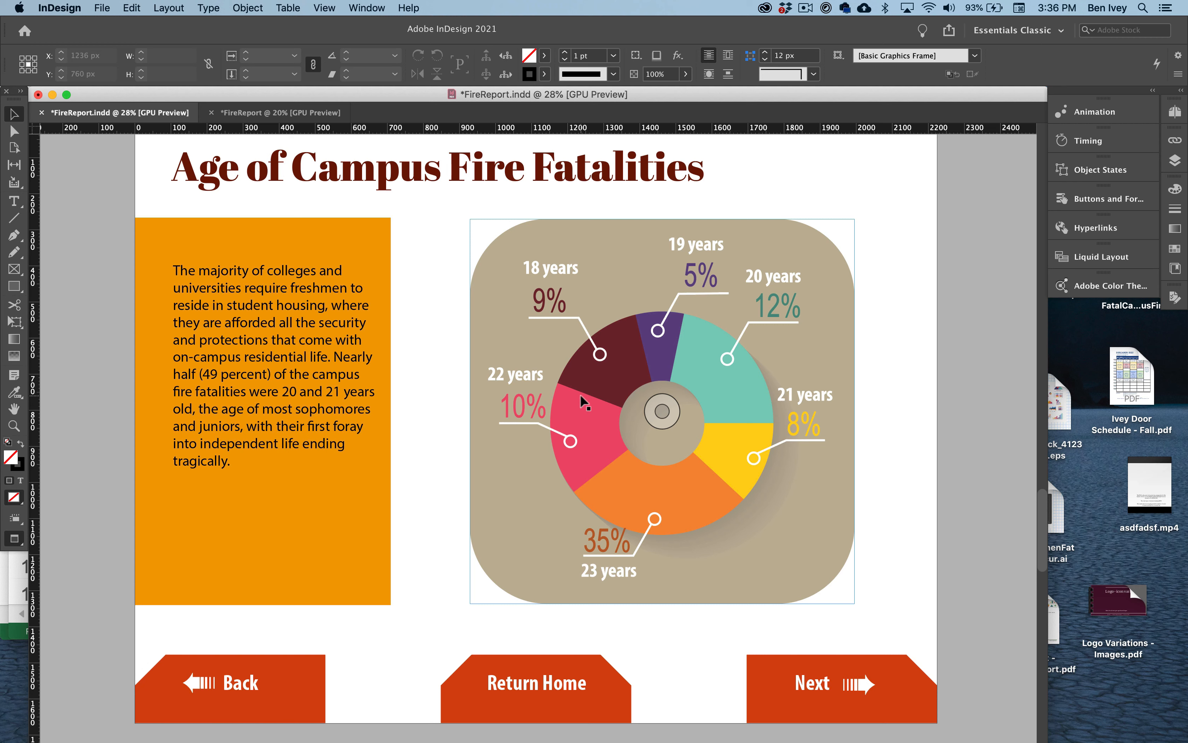
- Apply the Fade In animation preset to the donut chart on the Age of Campus Fire Fatalities page
left_click(582, 299)
left_click(437, 268)
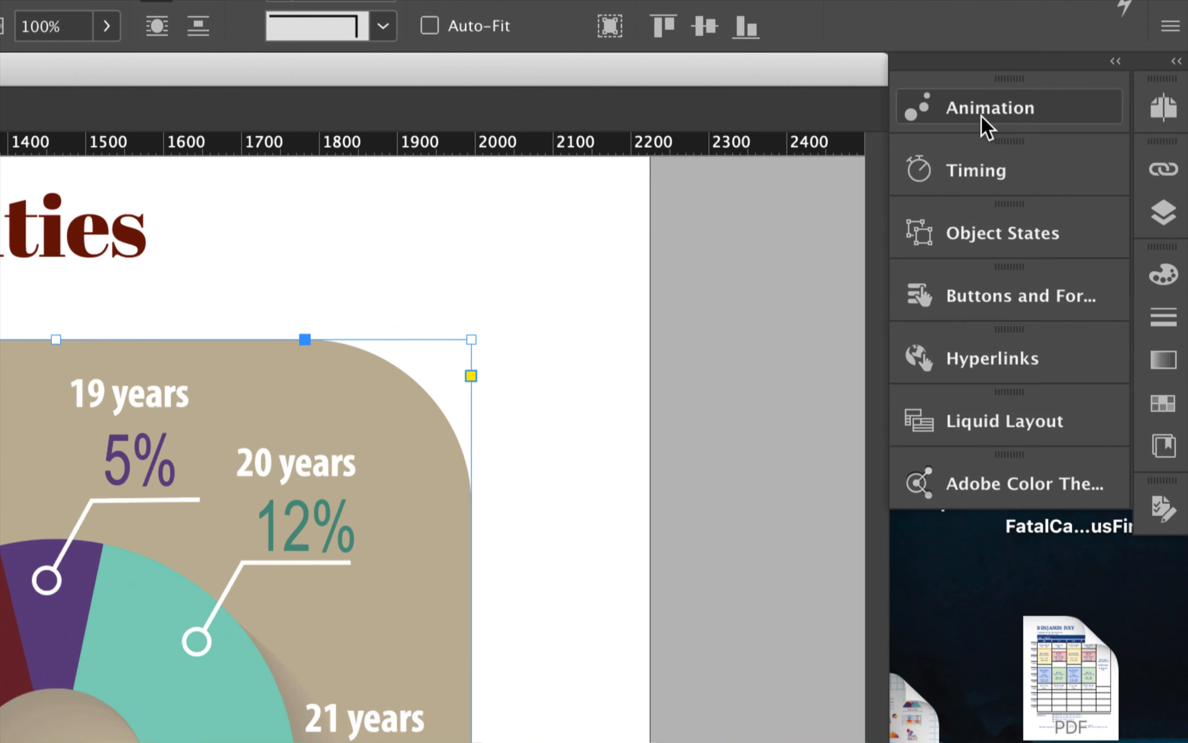
left_click(1040, 115)
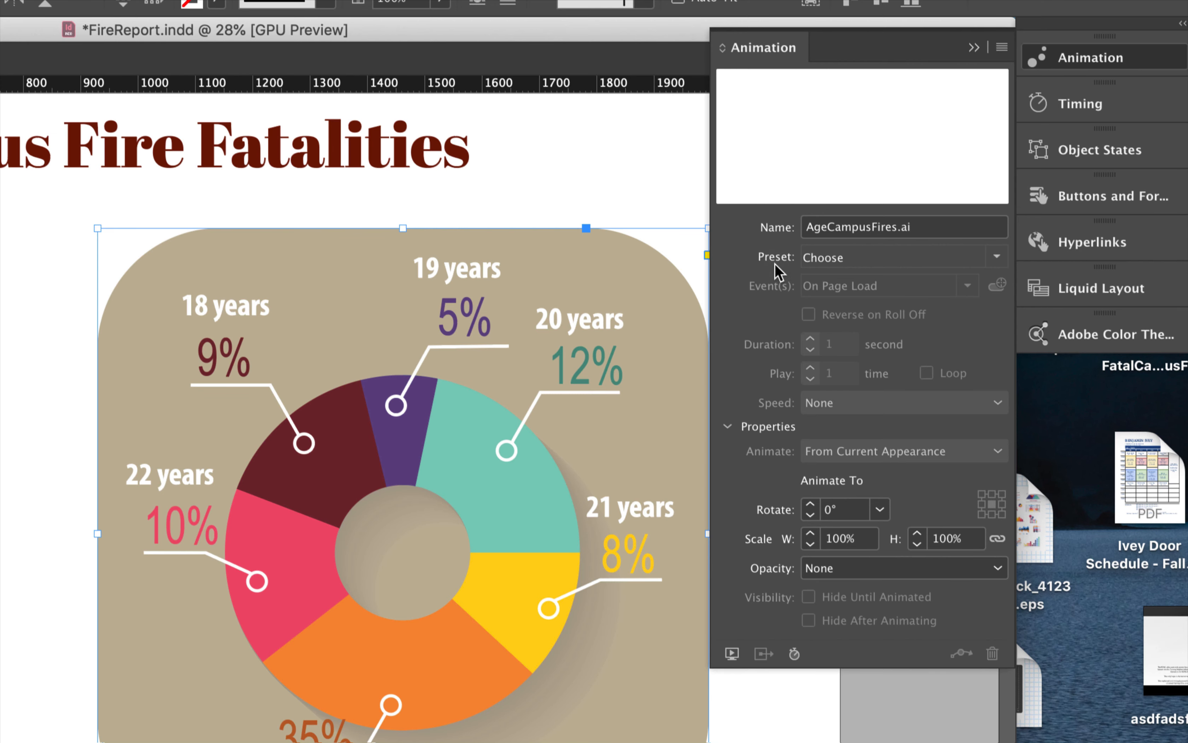
left_click(996, 257)
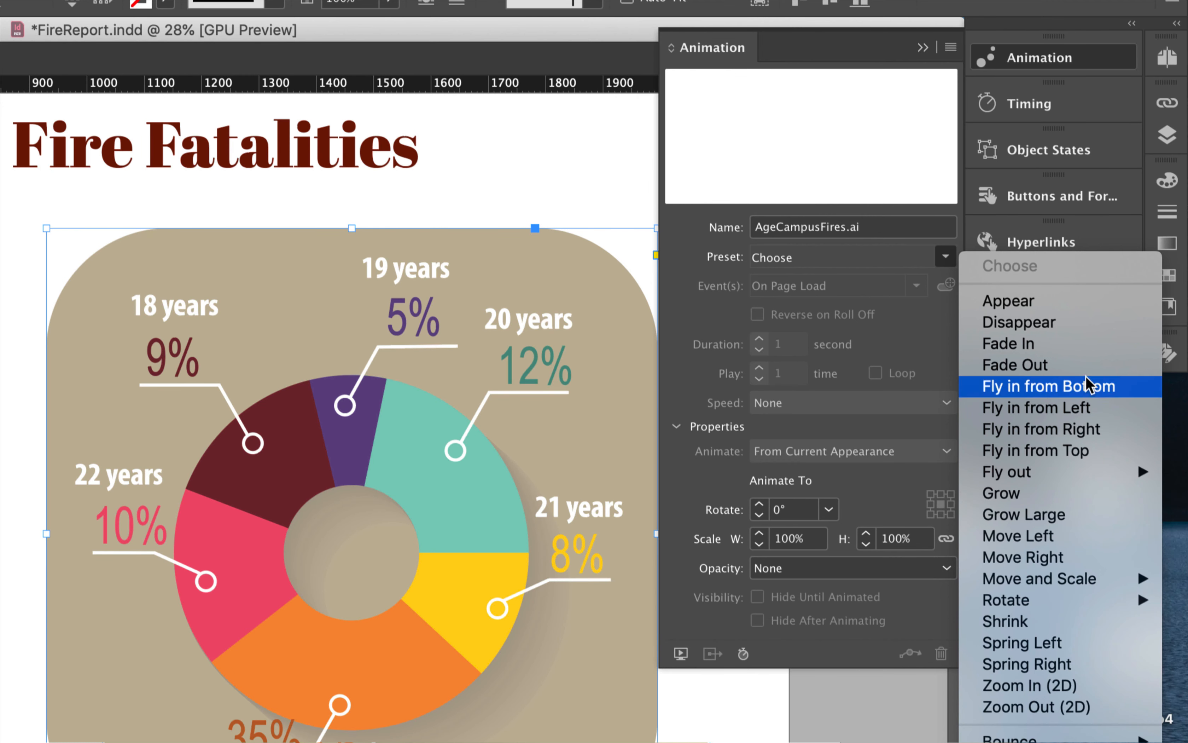
left_click(1090, 353)
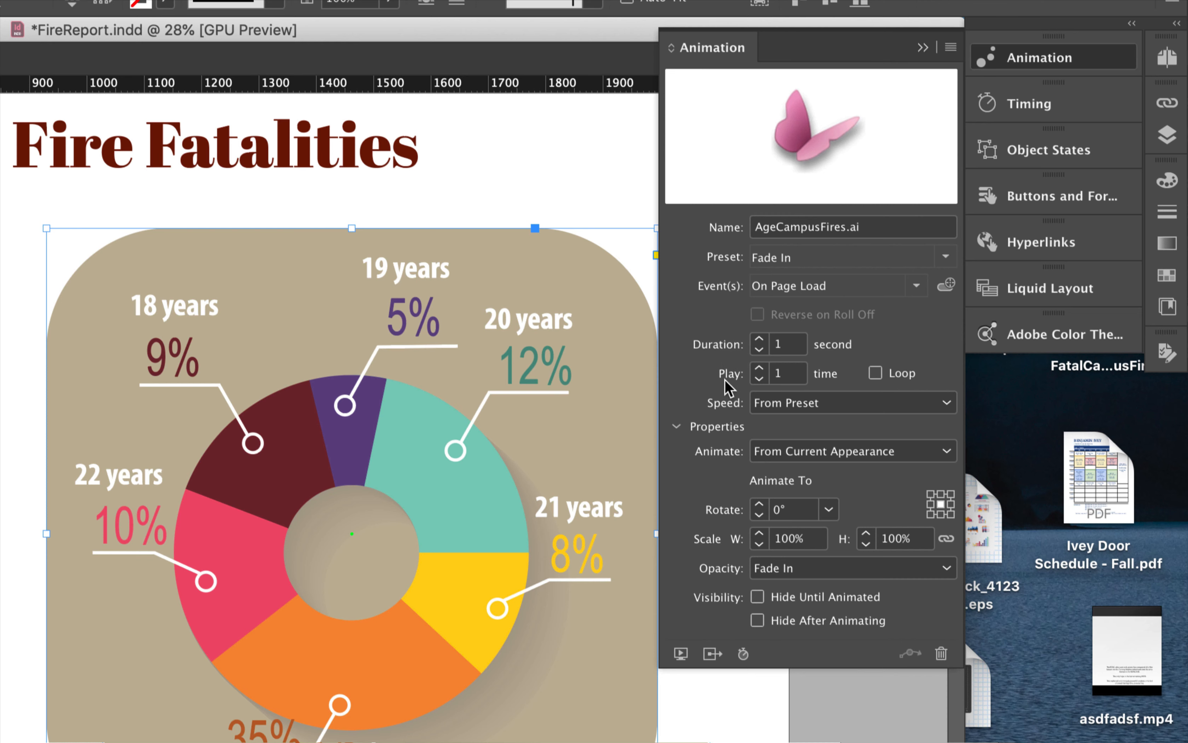
- Set the donut chart's fade-in duration to 1.5 seconds and preview the page's animation
left_click(760, 338)
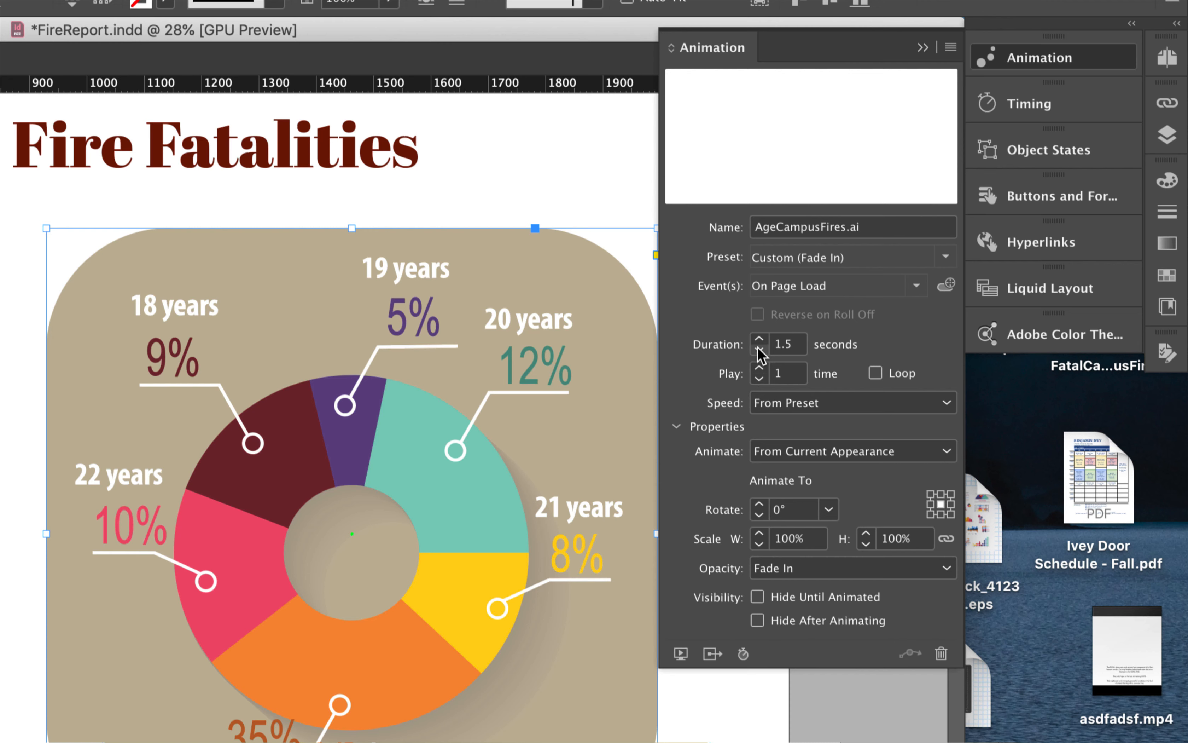
left_click(680, 653)
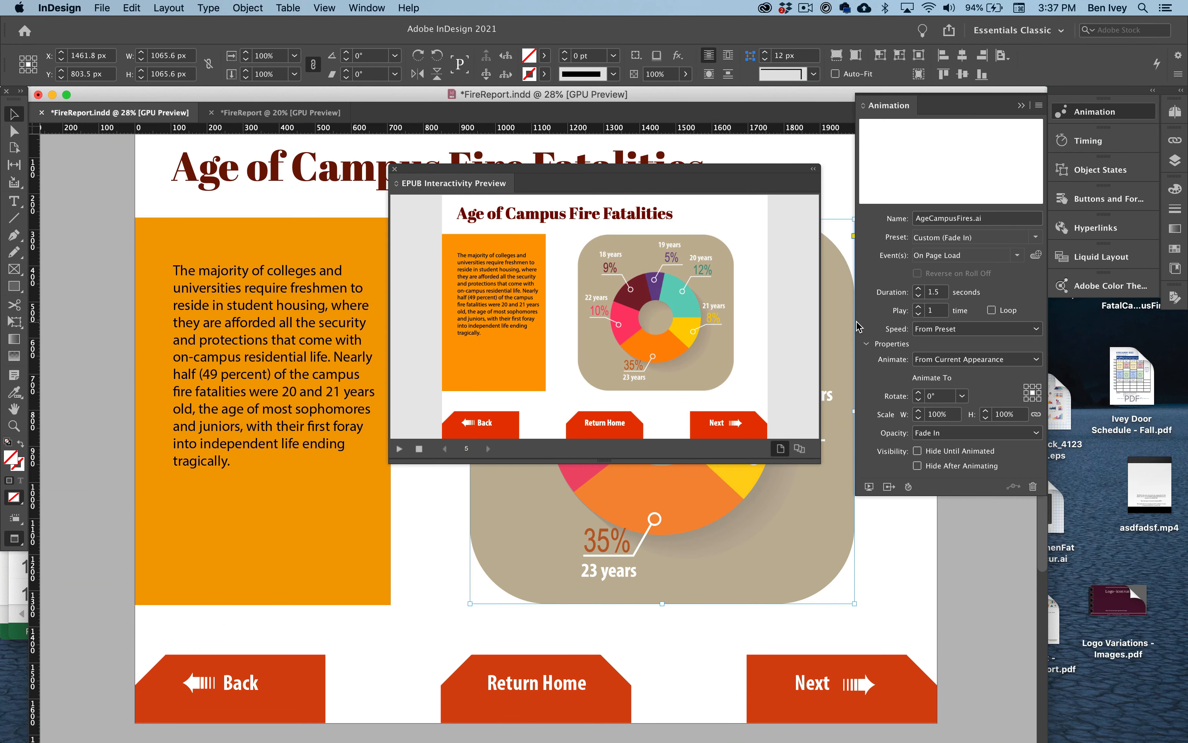
left_click(394, 168)
- Apply the Fly in from Bottom animation preset to the line chart on the Cost of Fire on Campus page
scroll(510, 440, "down", 10)
scroll(509, 440, "down", 2)
scroll(510, 440, "right", 2)
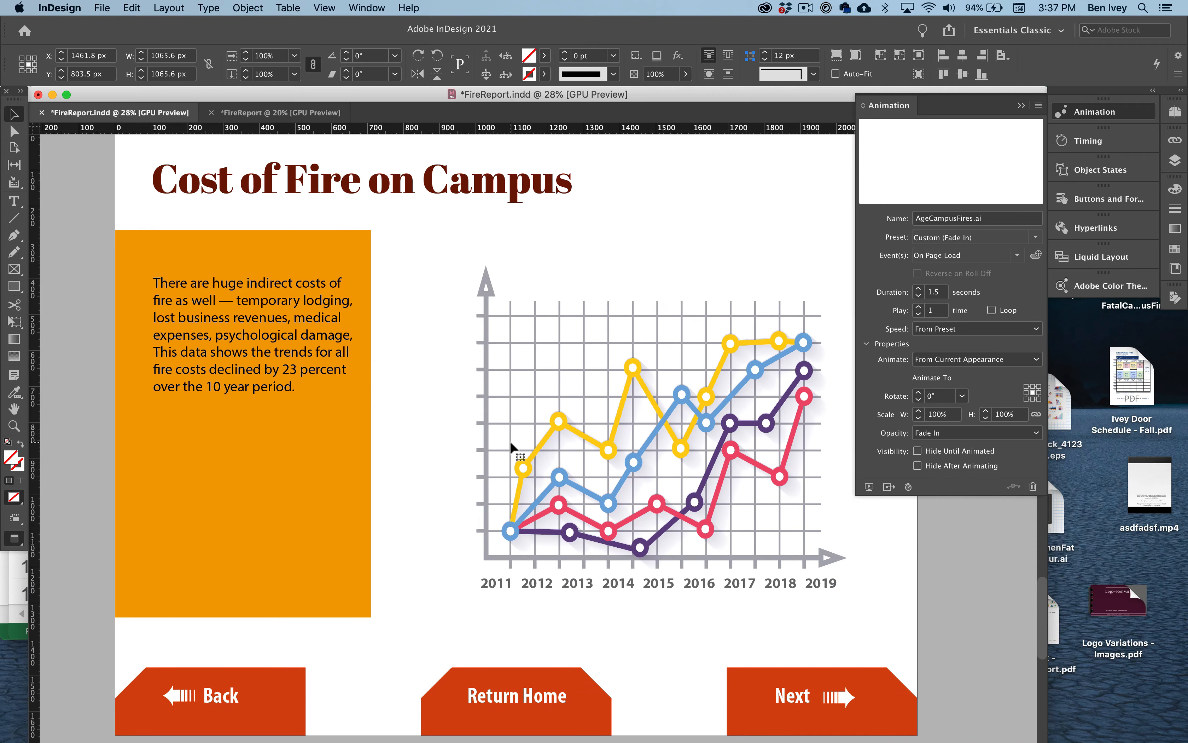
left_click(565, 442)
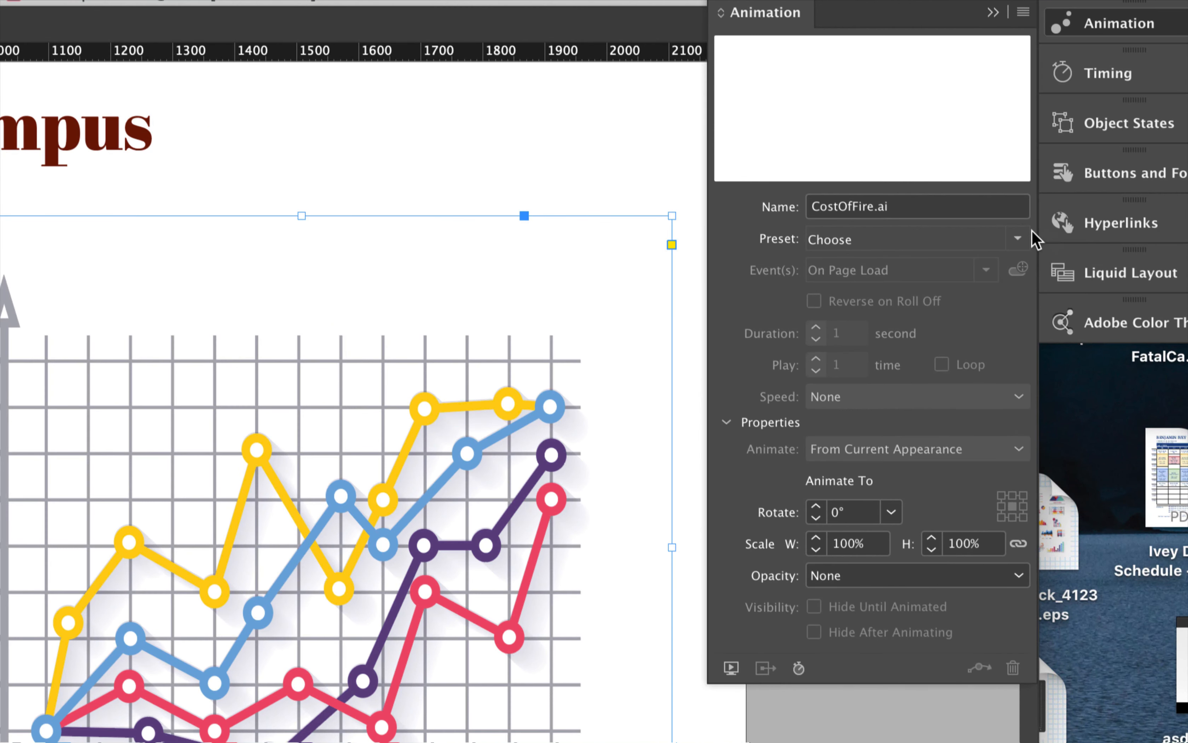
left_click(1018, 239)
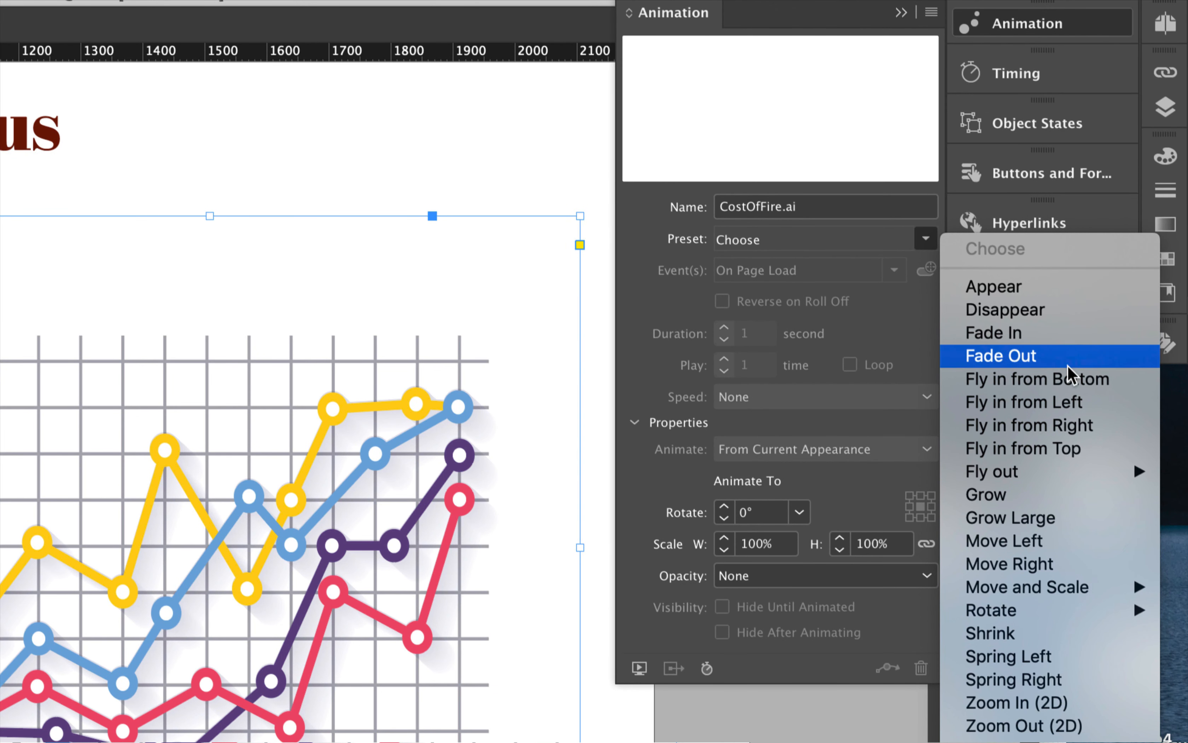
left_click(1069, 388)
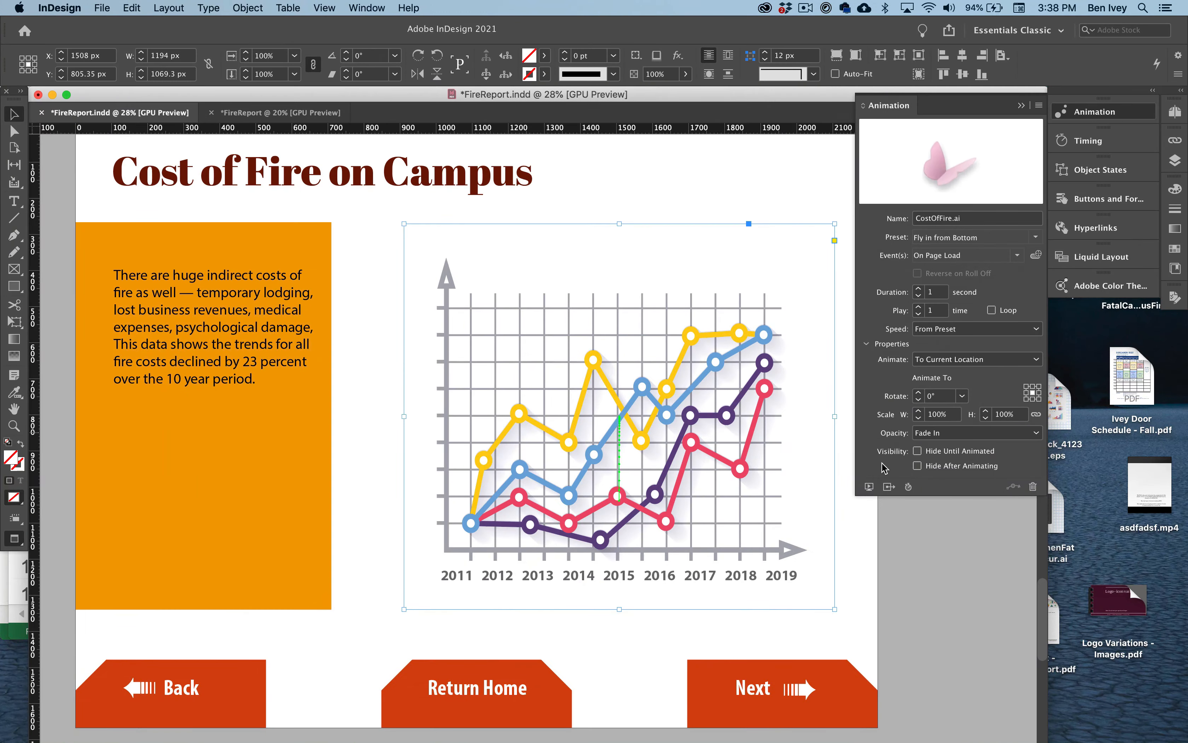
- Preview the line chart's fly-in animation on the Cost of Fire on Campus page, then close the preview and deselect the chart
left_click(868, 486)
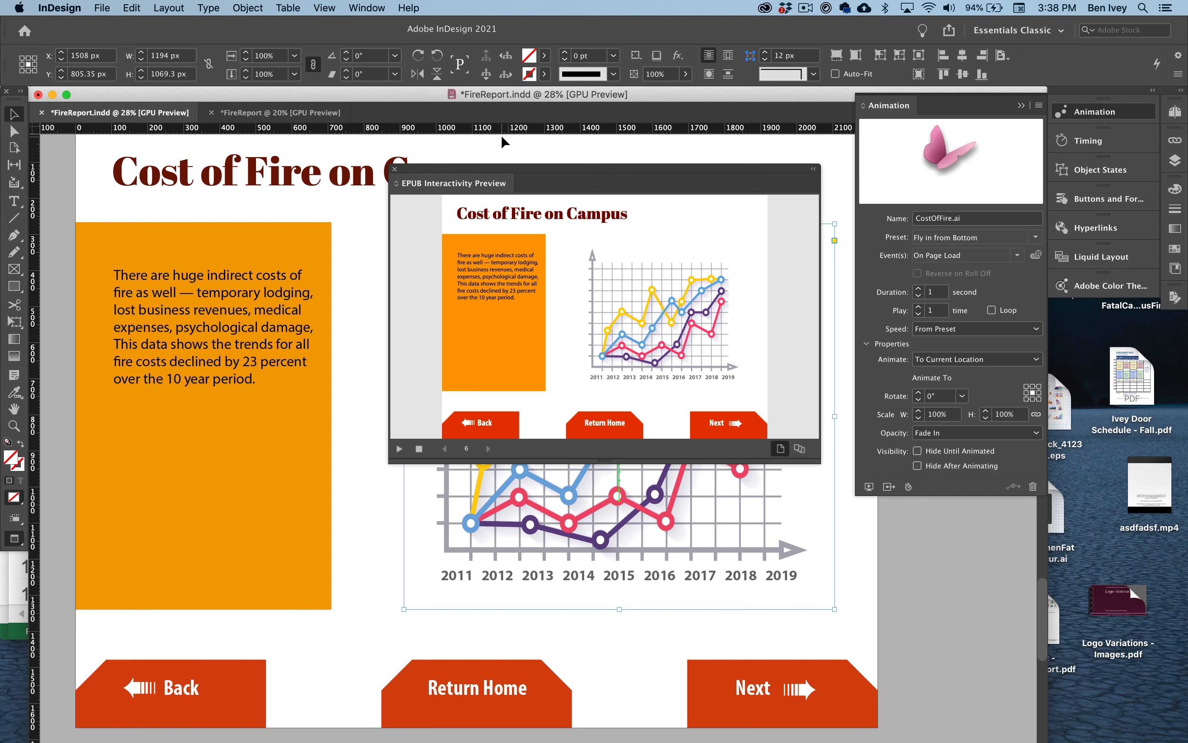
left_click(395, 168)
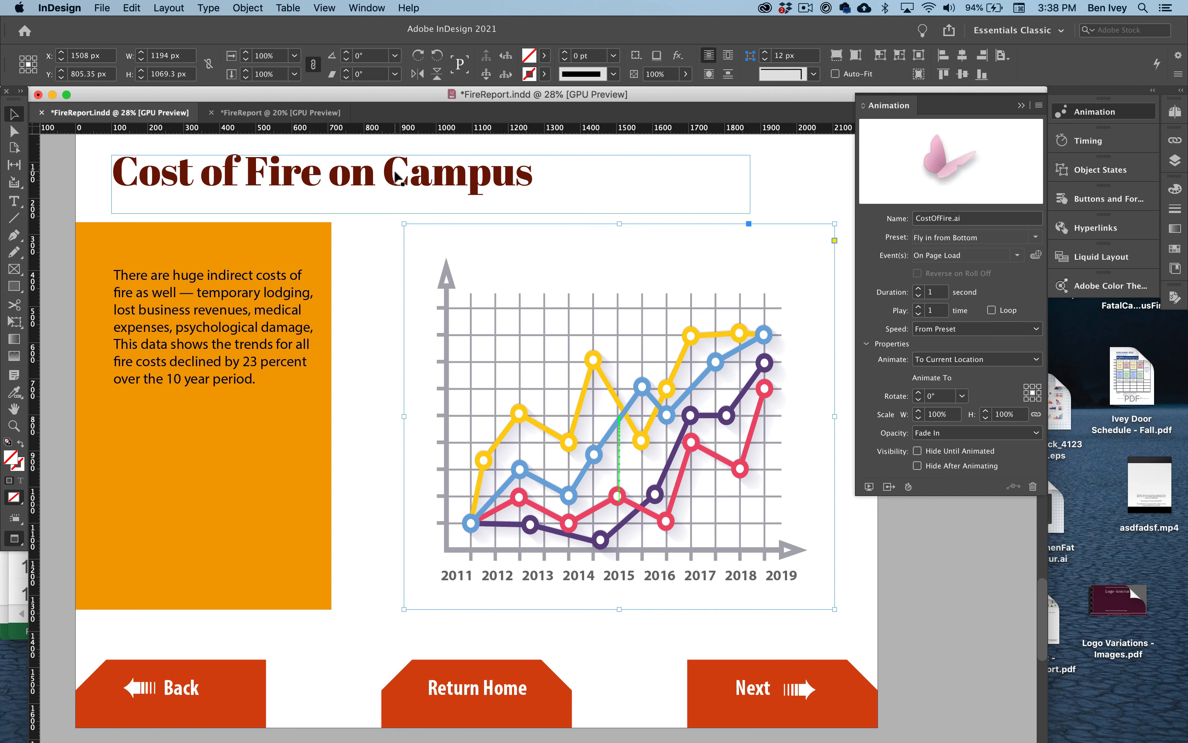
left_click(372, 274)
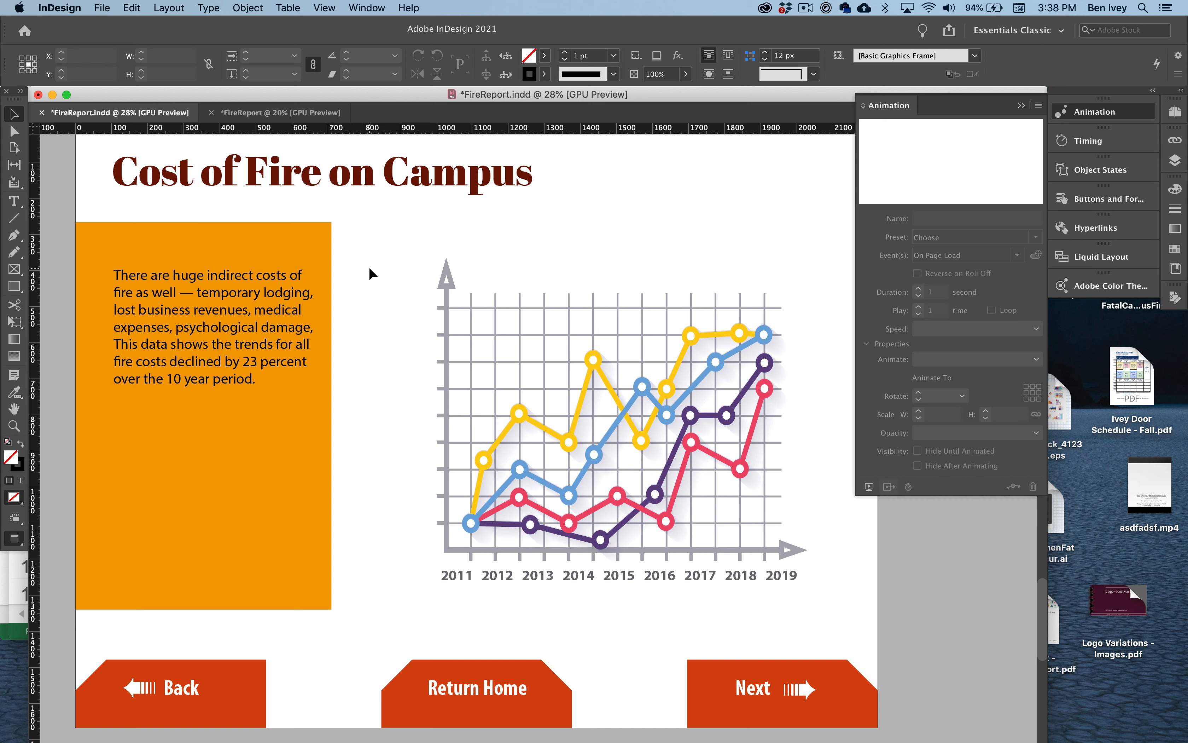
- Go back through the report's pages to the University Housing Fires Report cover
scroll(358, 336, "up", 1)
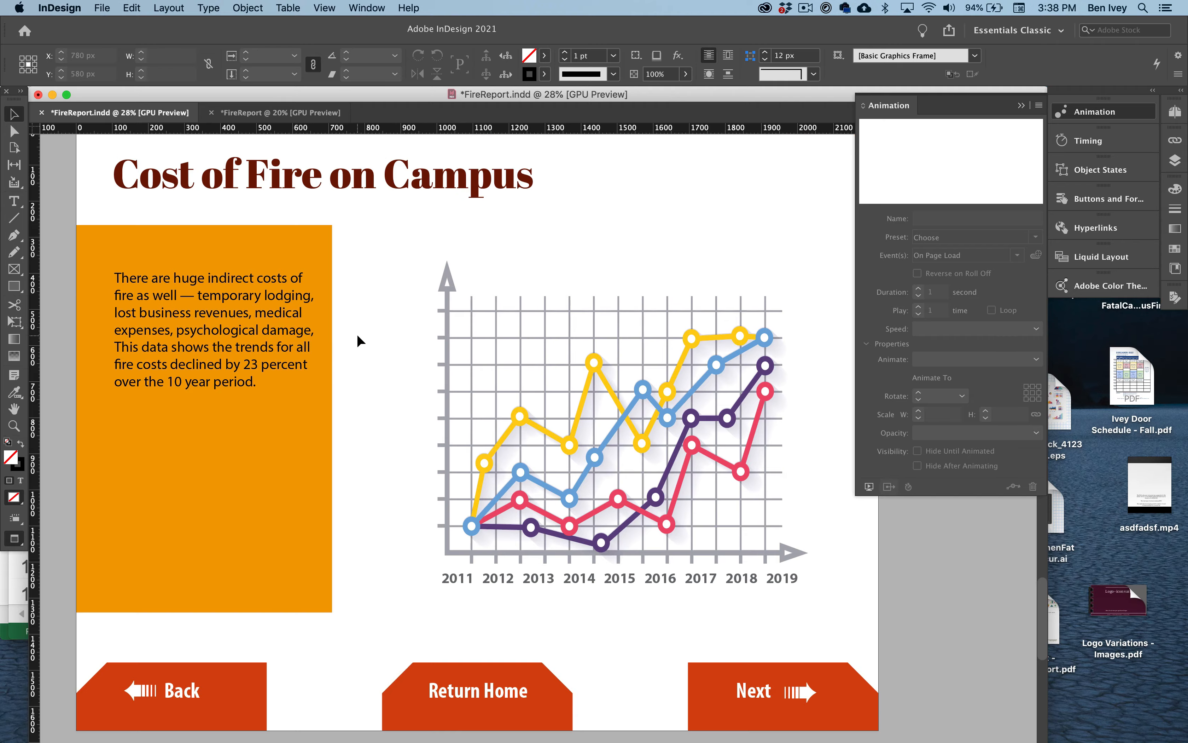
scroll(357, 332, "up", 8)
scroll(356, 333, "down", 2)
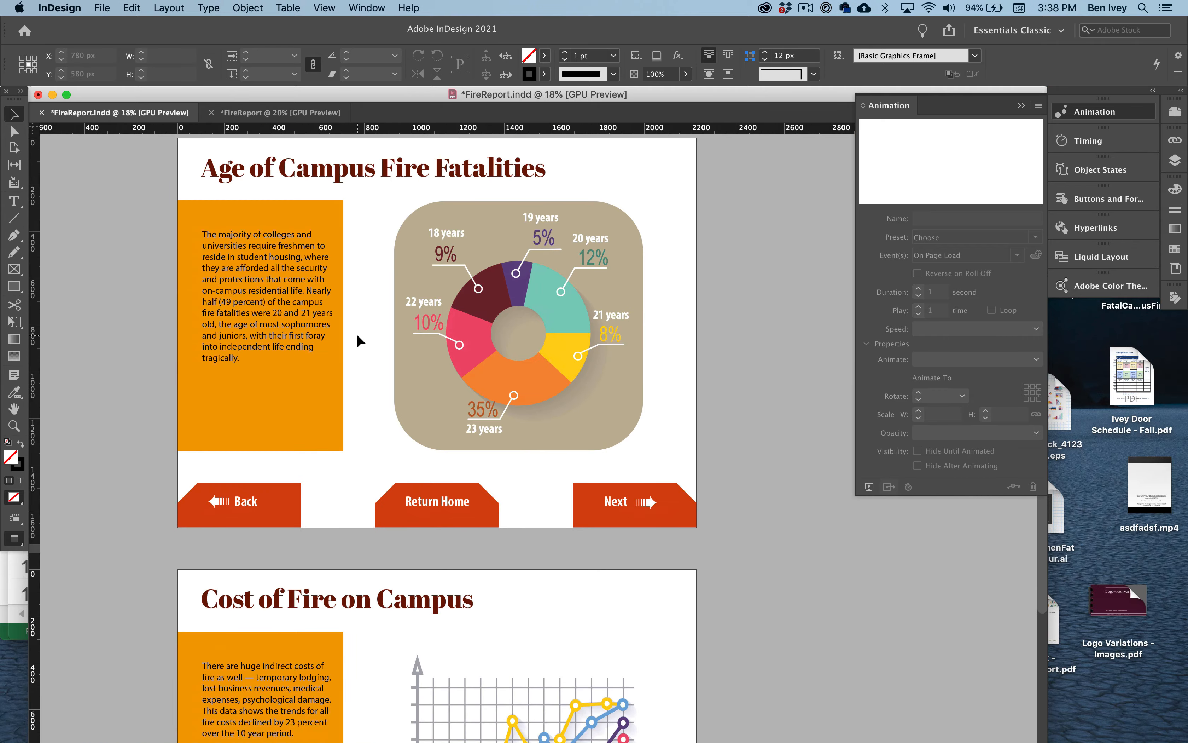
scroll(357, 333, "up", 20)
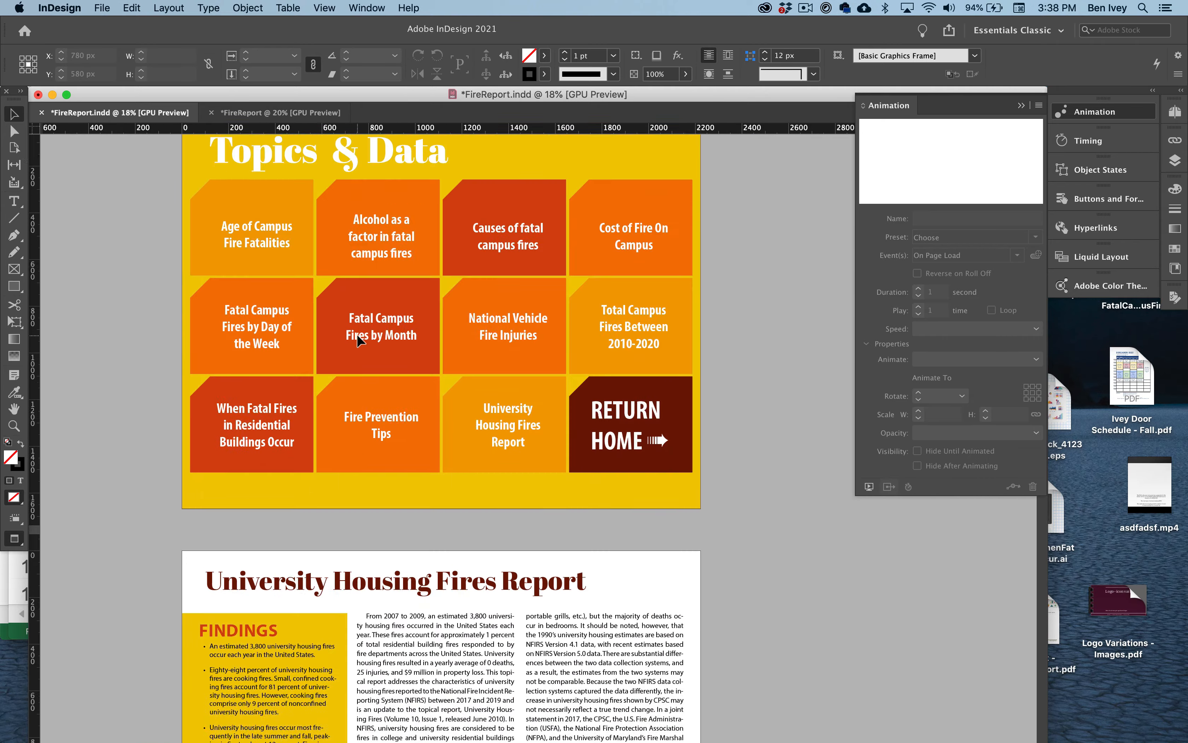
scroll(357, 335, "up", 10)
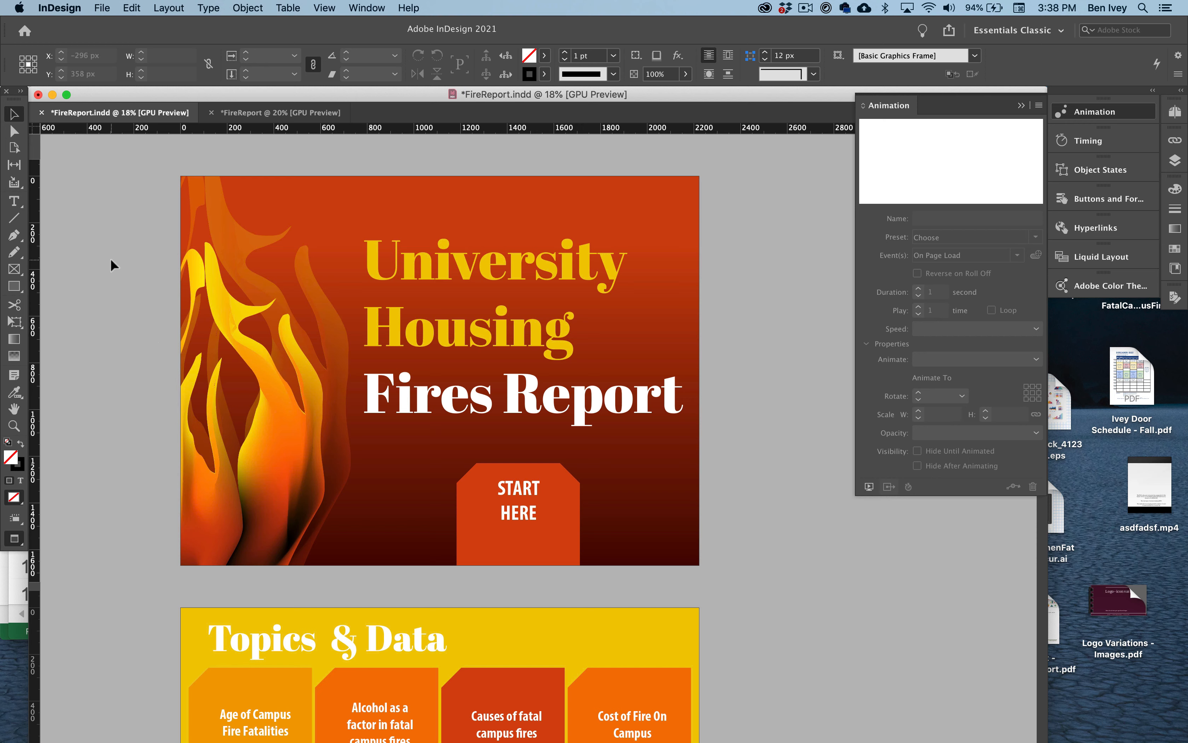
- Save the report and export it to the Desktop as FireReport.epub in the EPUB (Fixed Layout) format
left_click(100, 13)
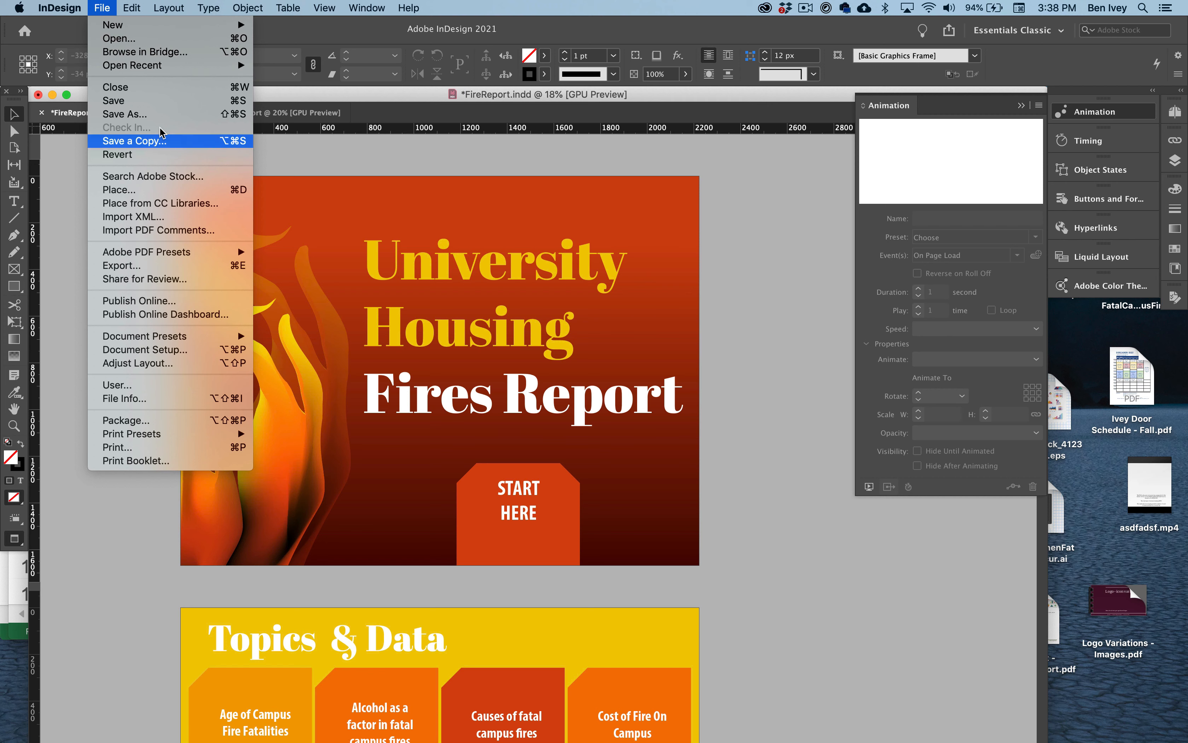
left_click(167, 102)
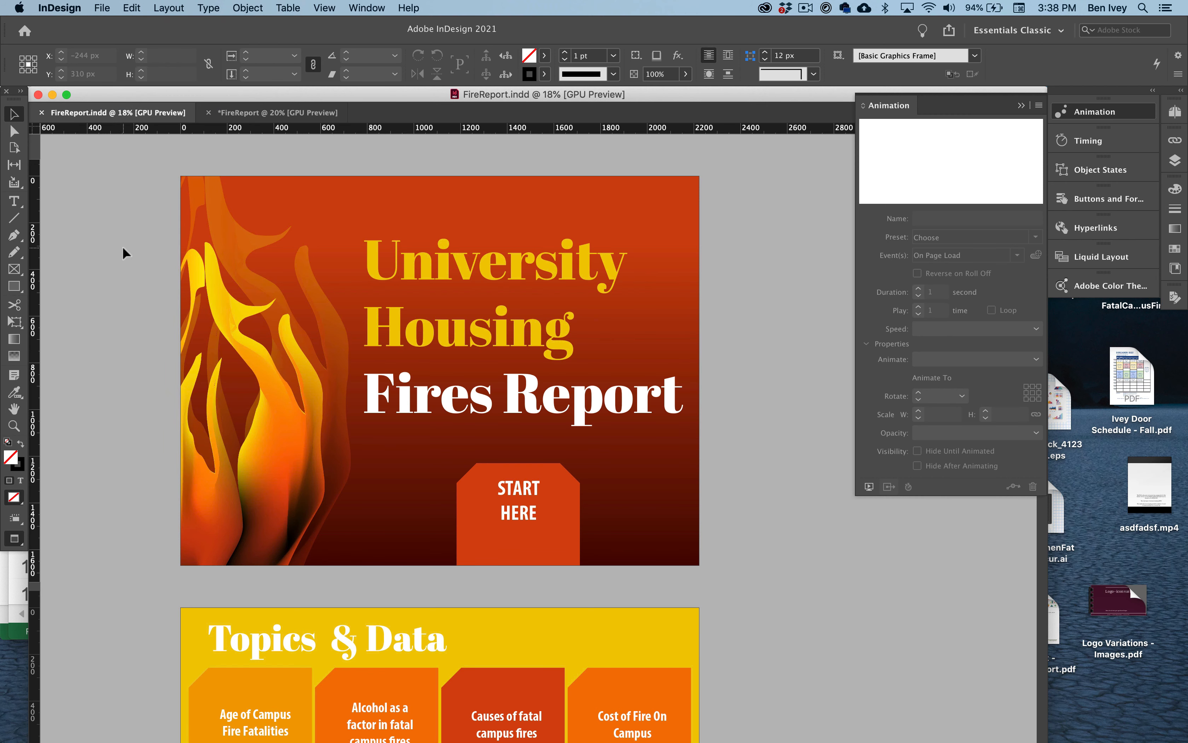
left_click(104, 8)
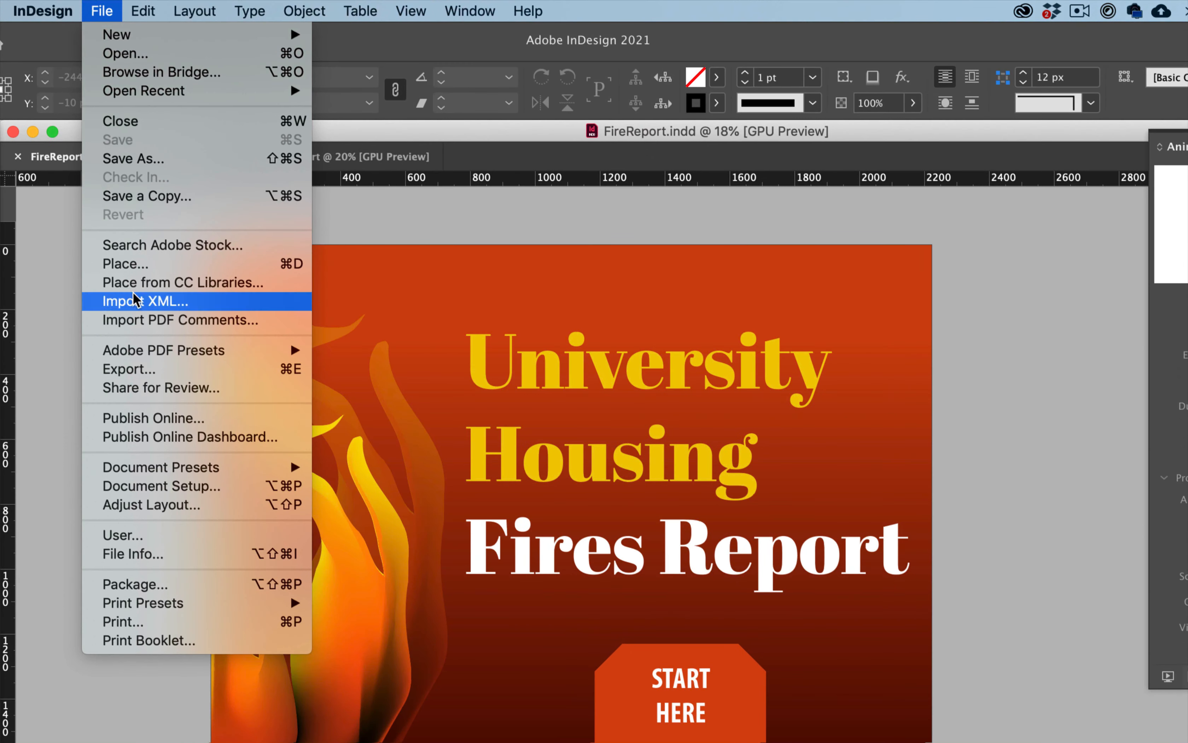
left_click(150, 377)
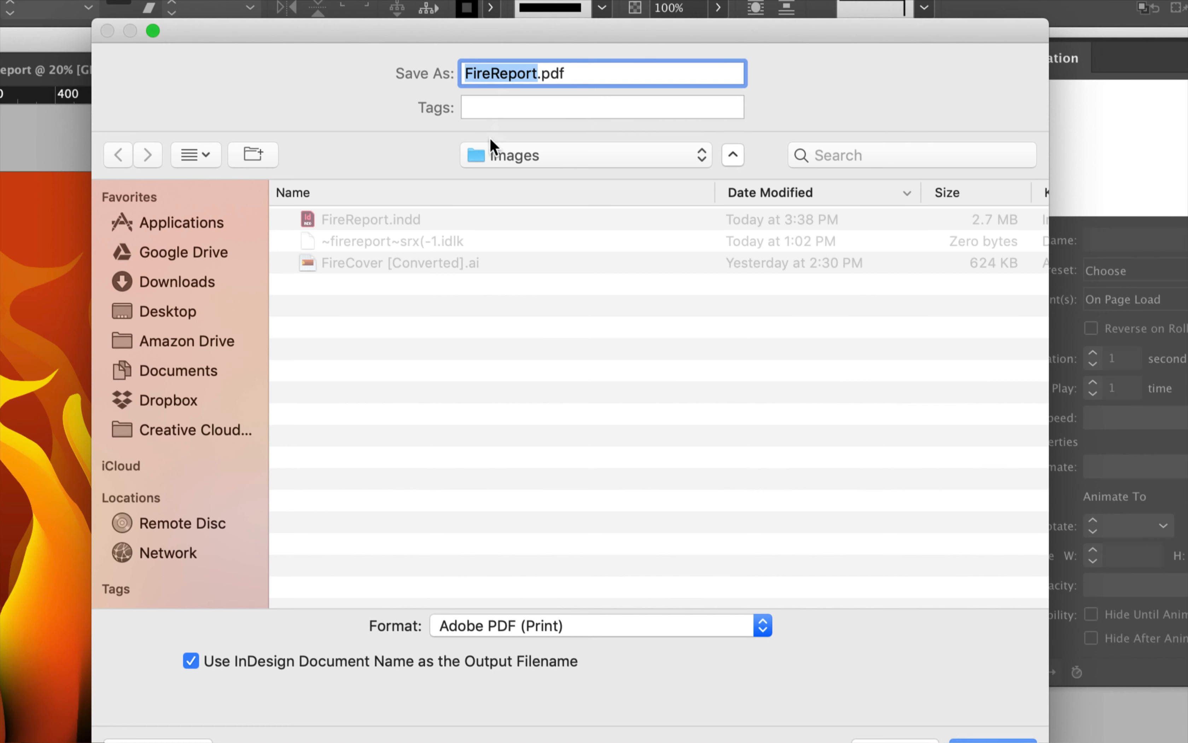
left_click(156, 315)
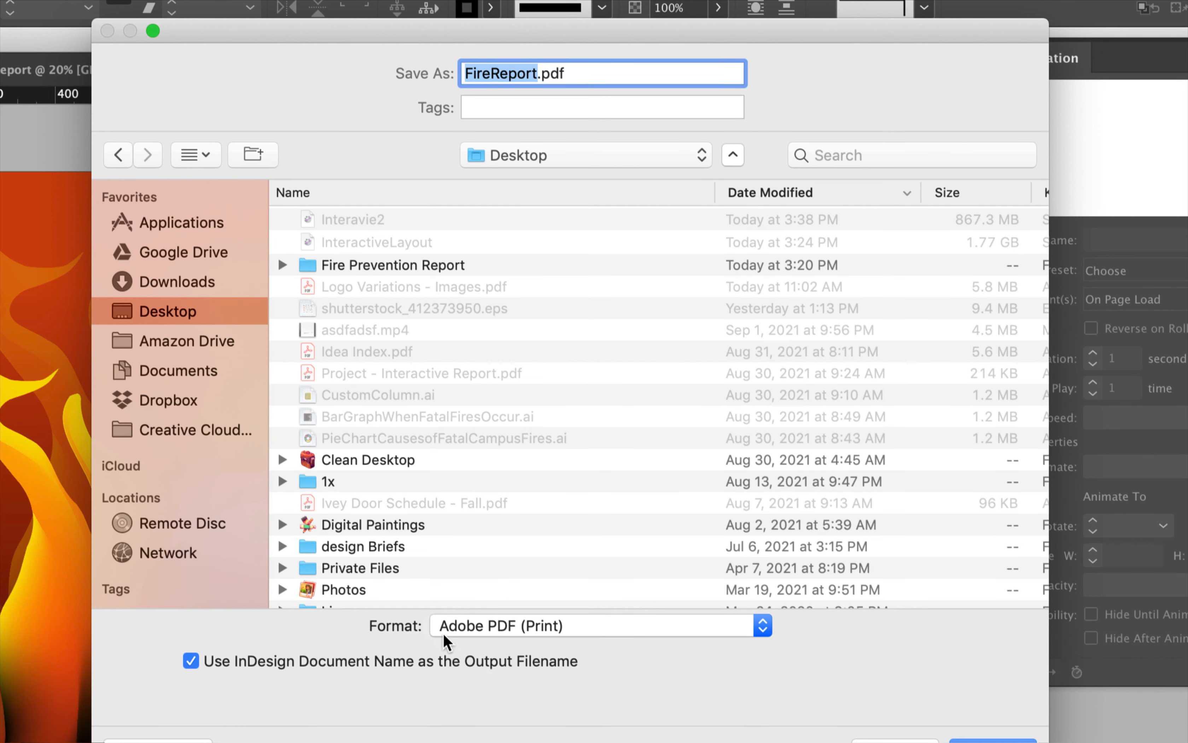
left_click(463, 631)
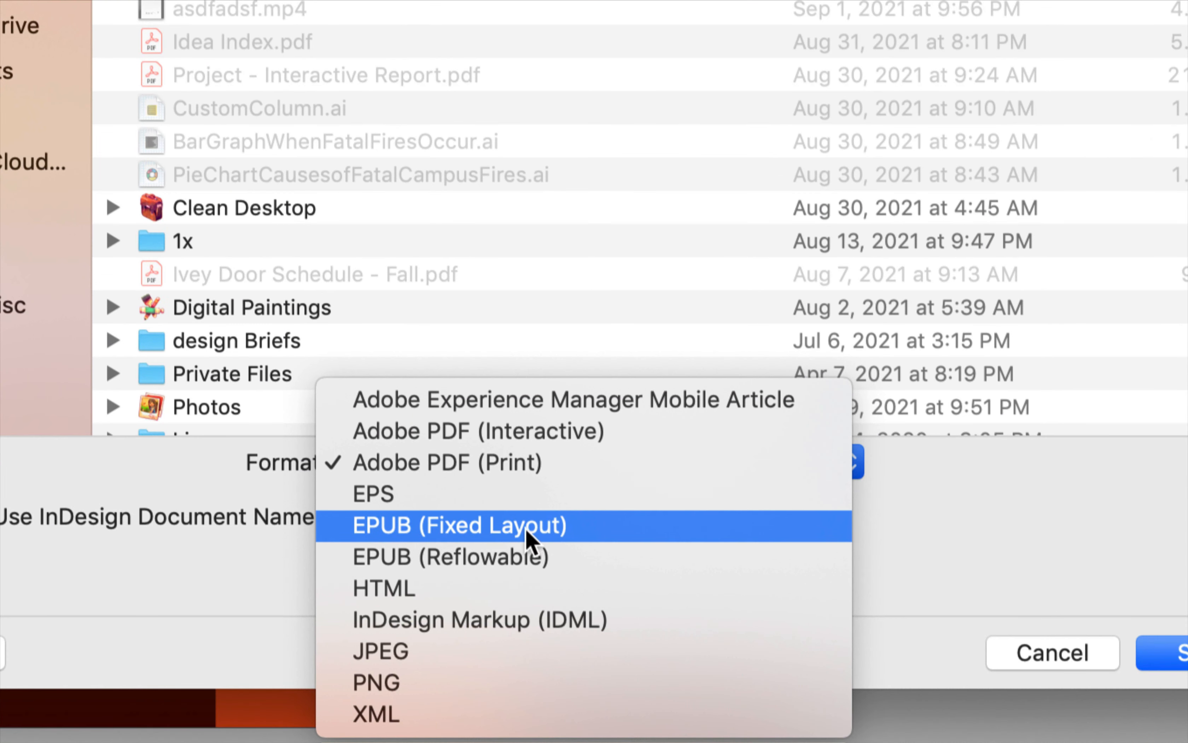
left_click(544, 529)
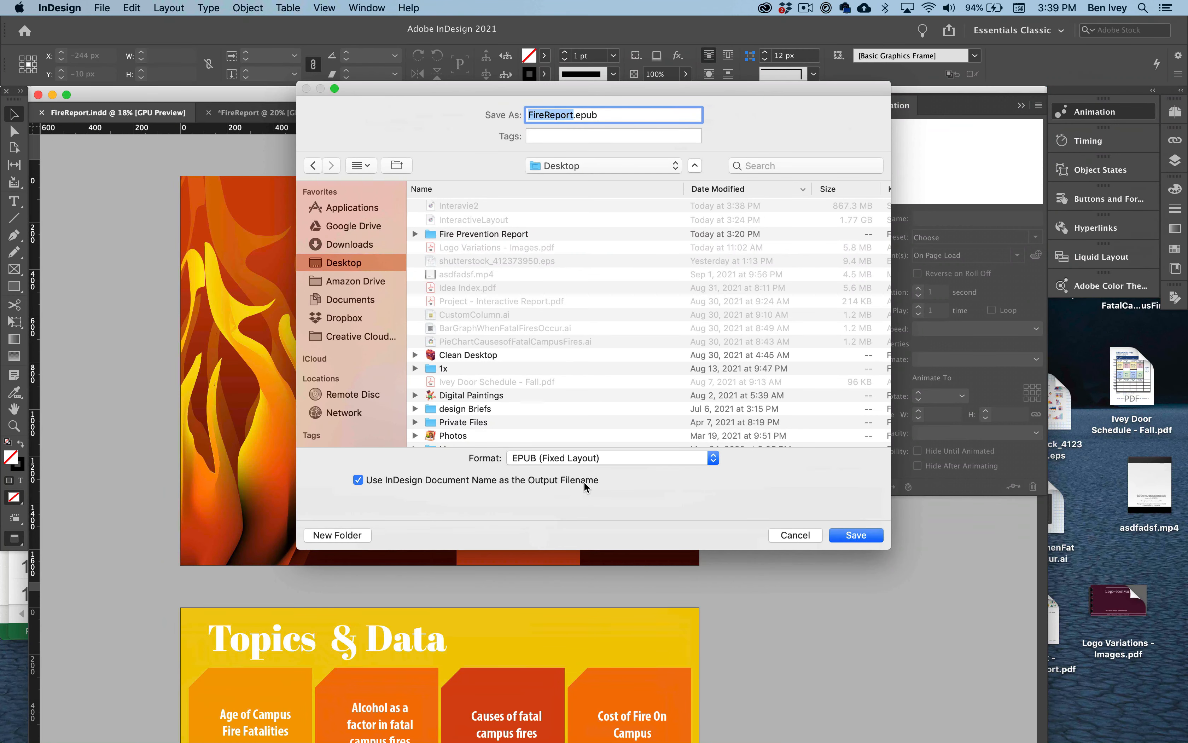
left_click(856, 534)
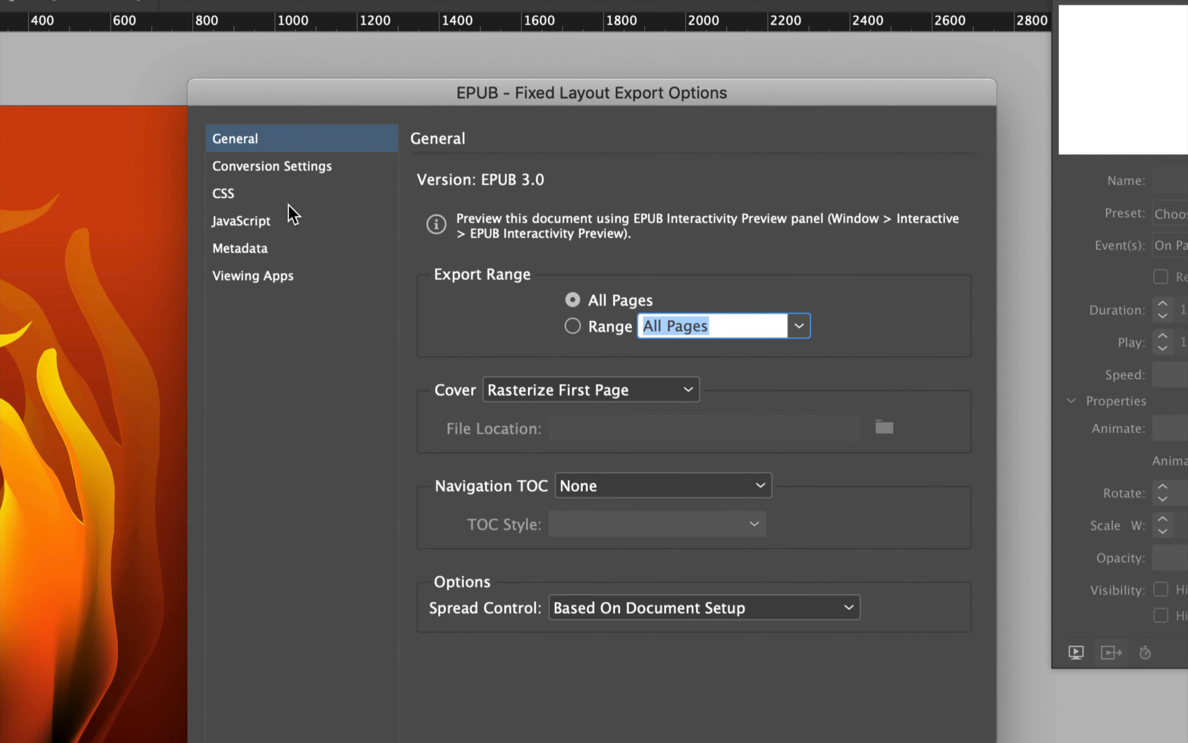
- Review the fixed layout export option categories and export all pages with the first page rasterized as the cover
left_click(284, 192)
left_click(282, 170)
left_click(265, 222)
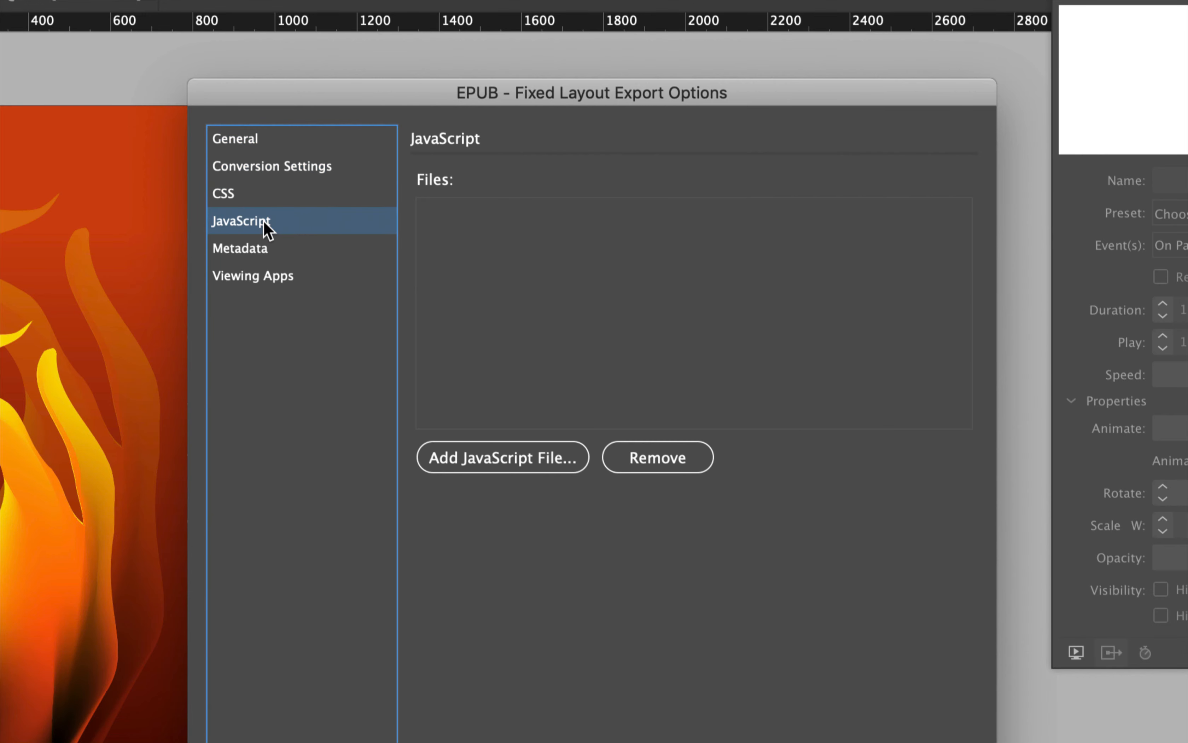
left_click(267, 245)
left_click(265, 147)
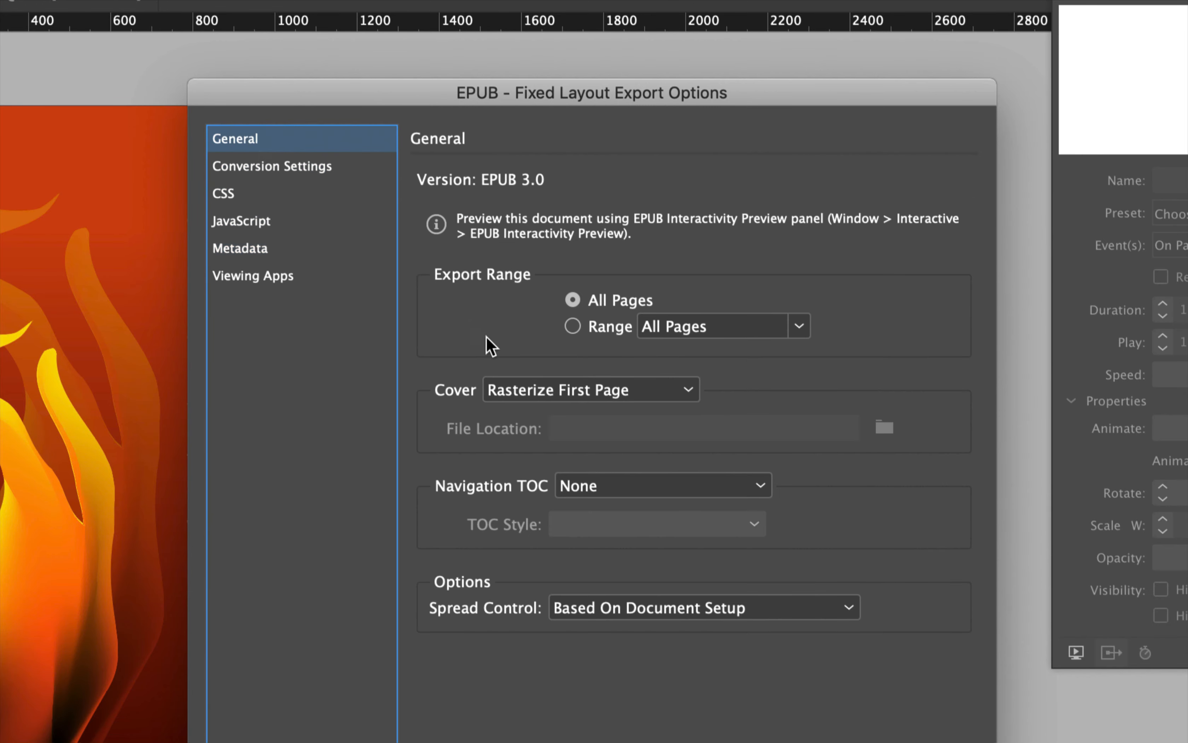
left_click(775, 563)
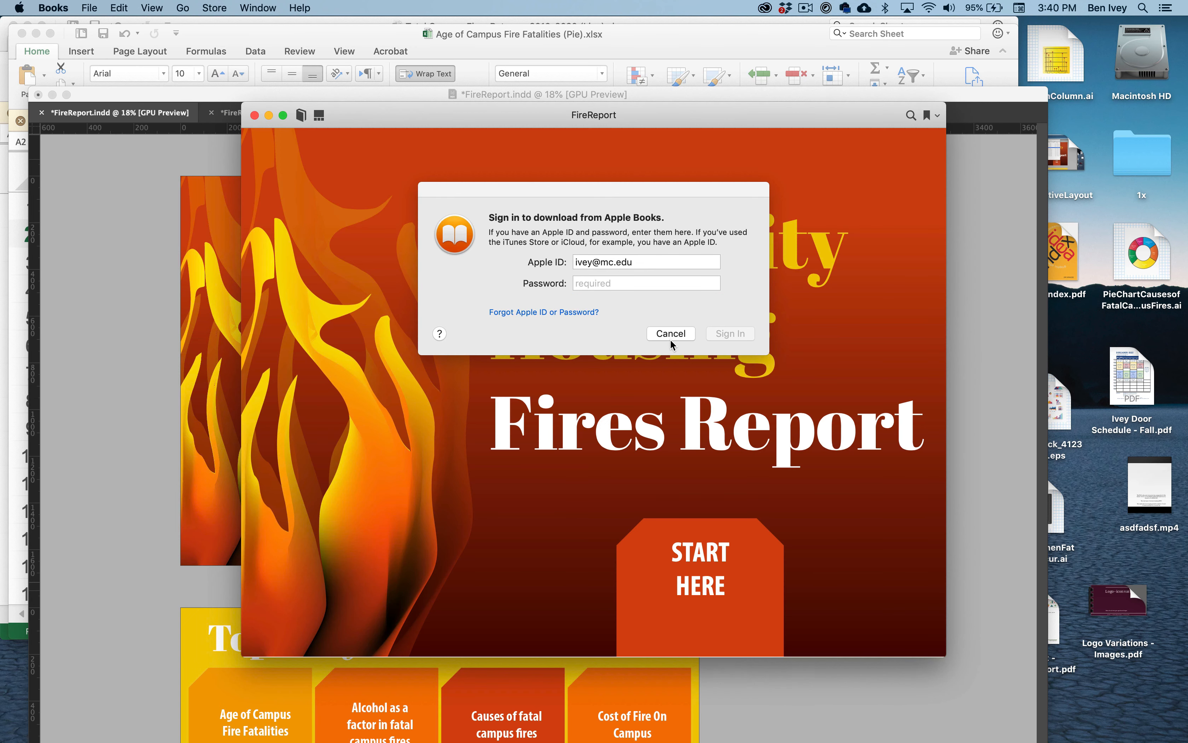
- Dismiss the Apple Books sign-in request and test the exported report's Start Here, Age of Campus Fire Fatalities, Back and Return Home buttons
left_click(671, 334)
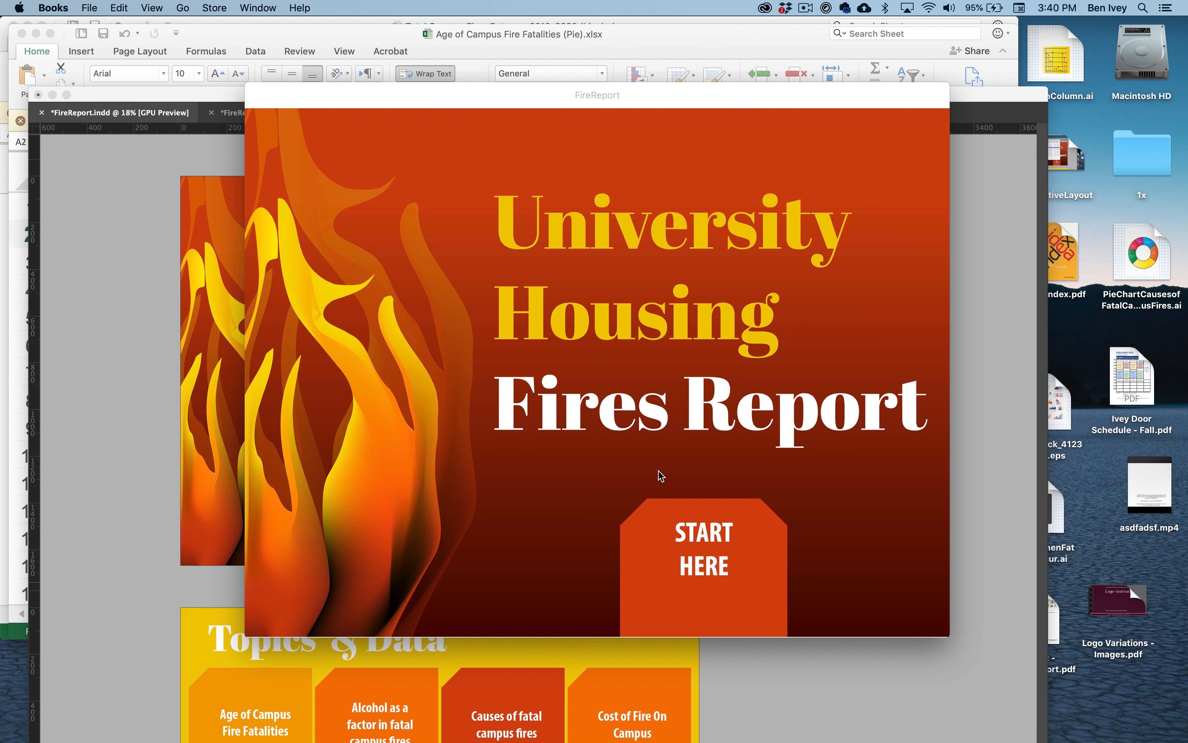
left_click(709, 557)
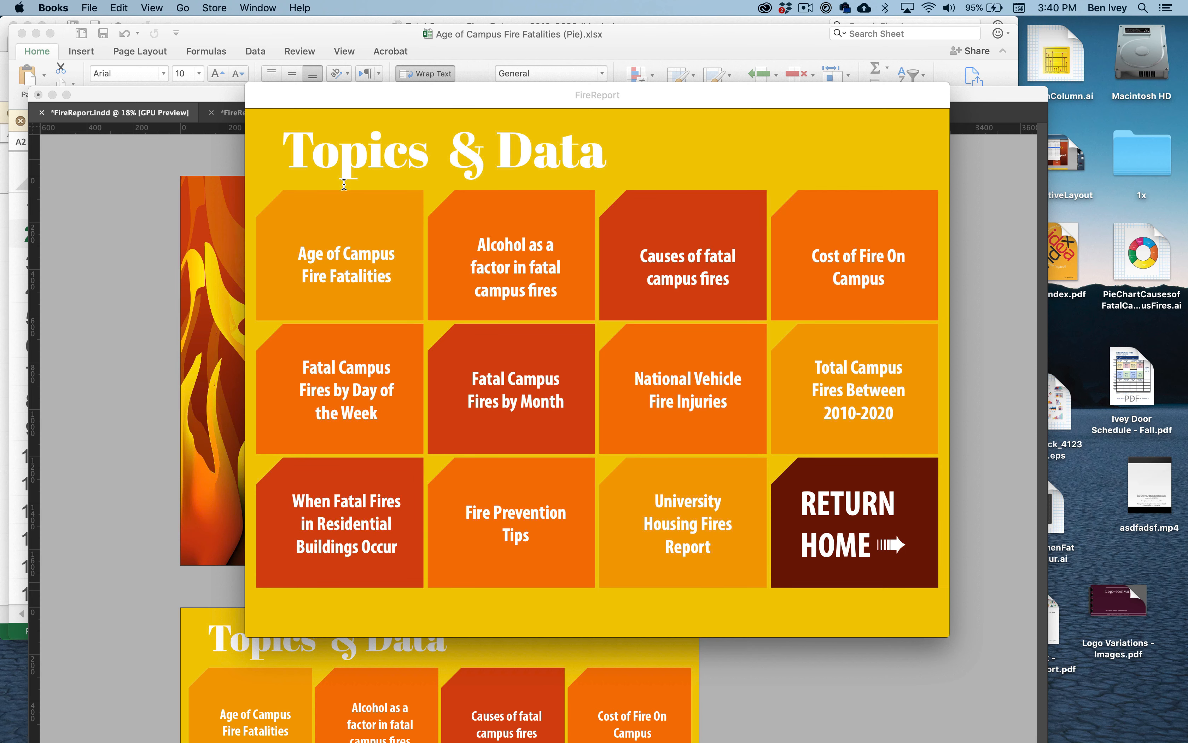
left_click(330, 266)
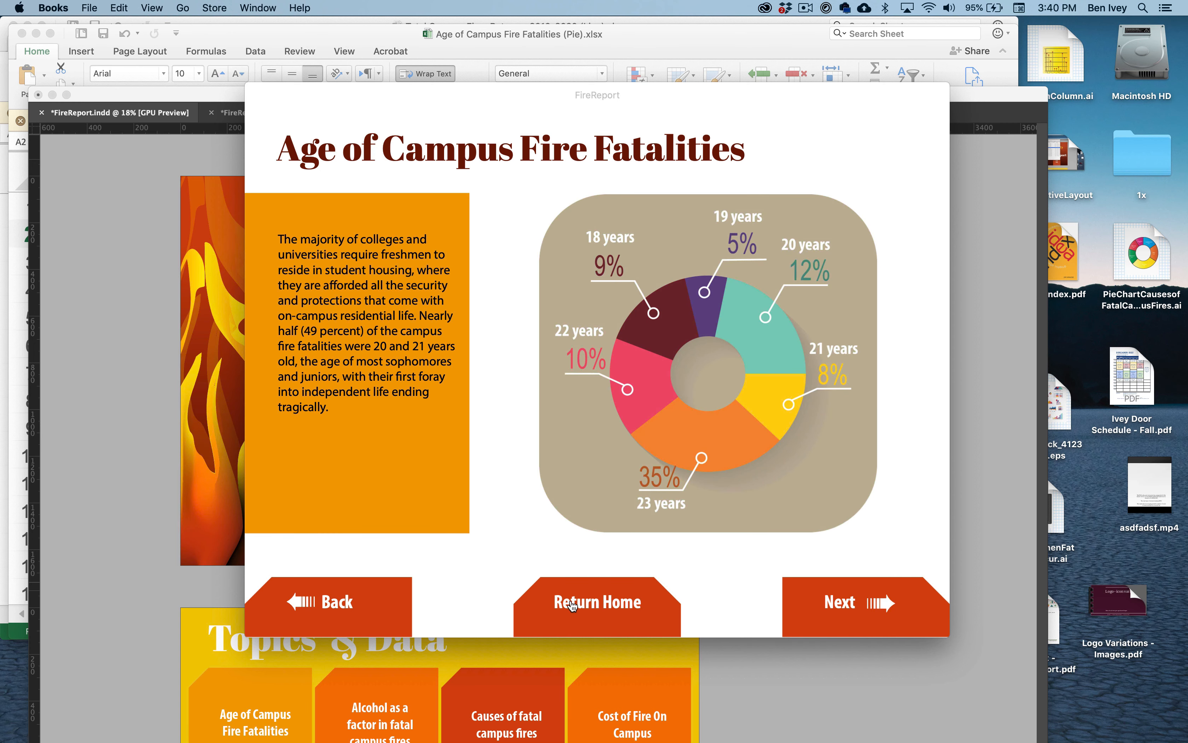
left_click(343, 604)
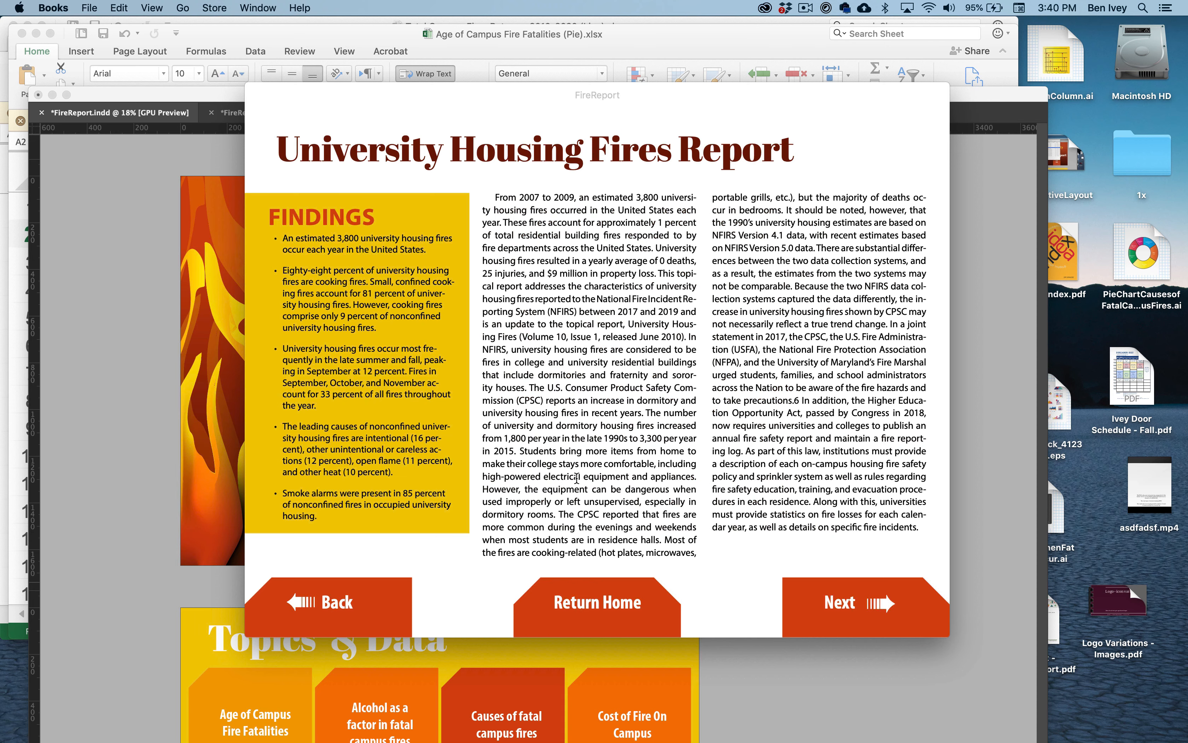
left_click(597, 607)
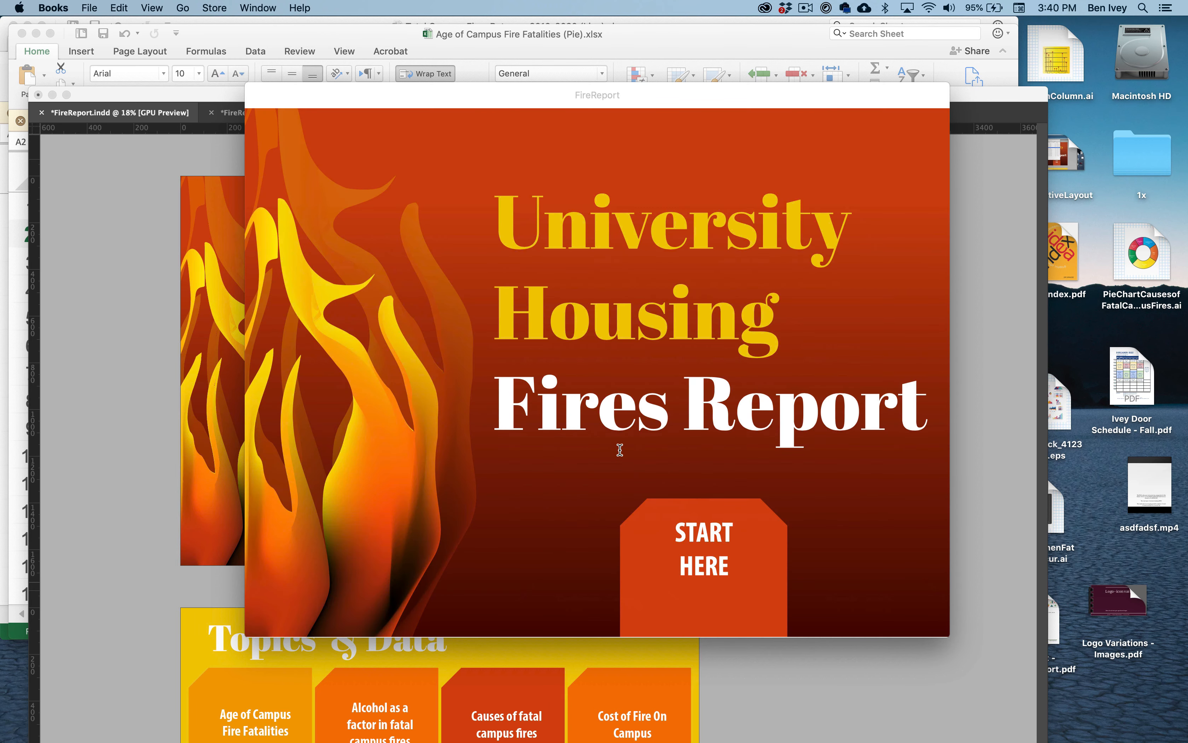
- Check the file information of FireReport.epub on the desktop in Finder, then return to the book open in Books
mouse_move(611, 98)
key("F11")
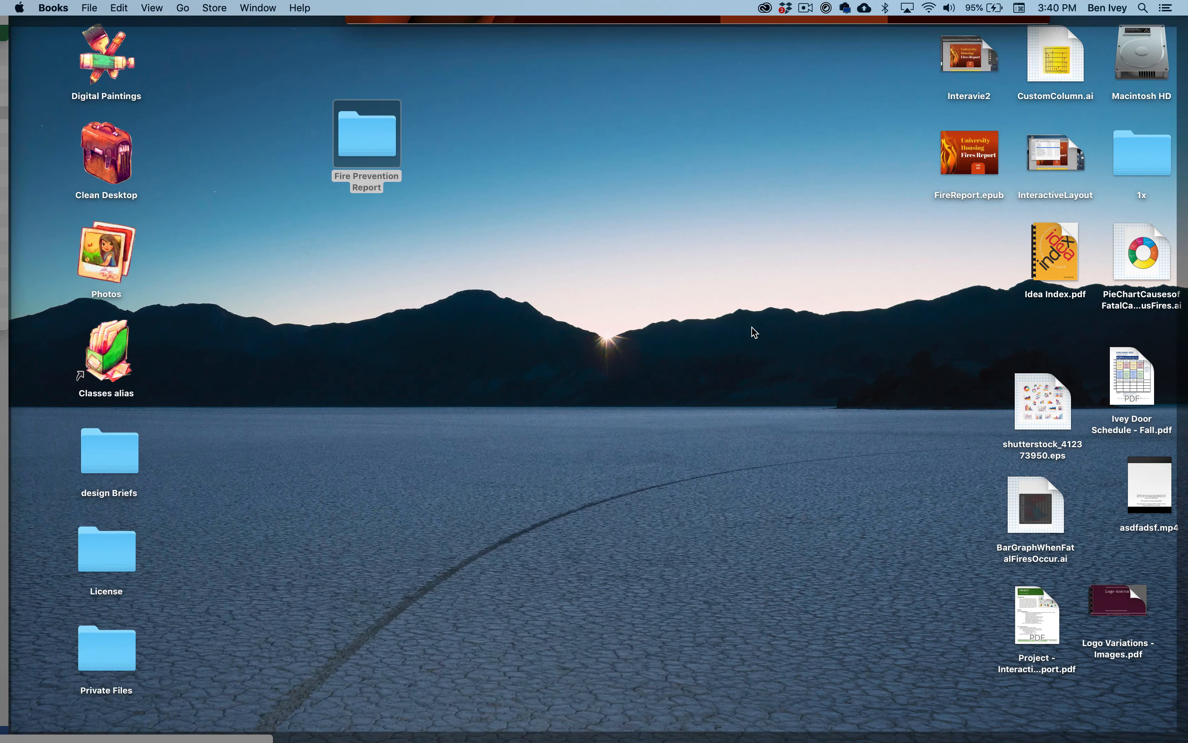
left_click(966, 156)
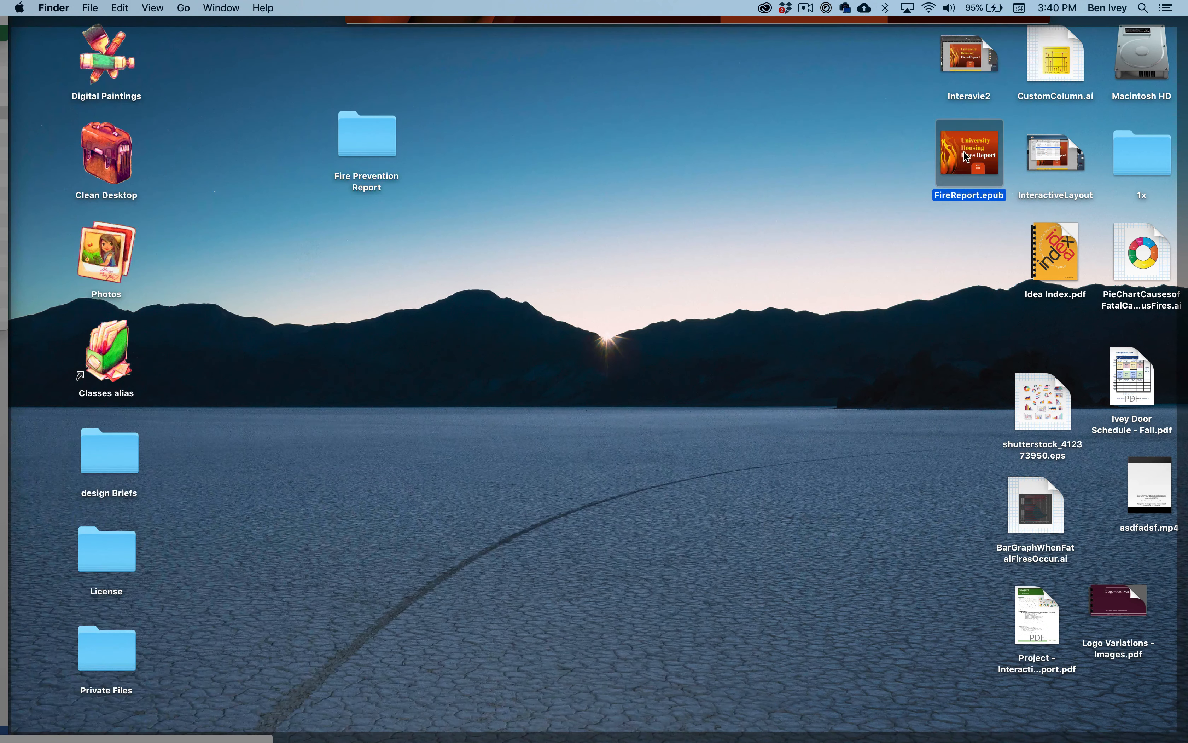
key("super+i")
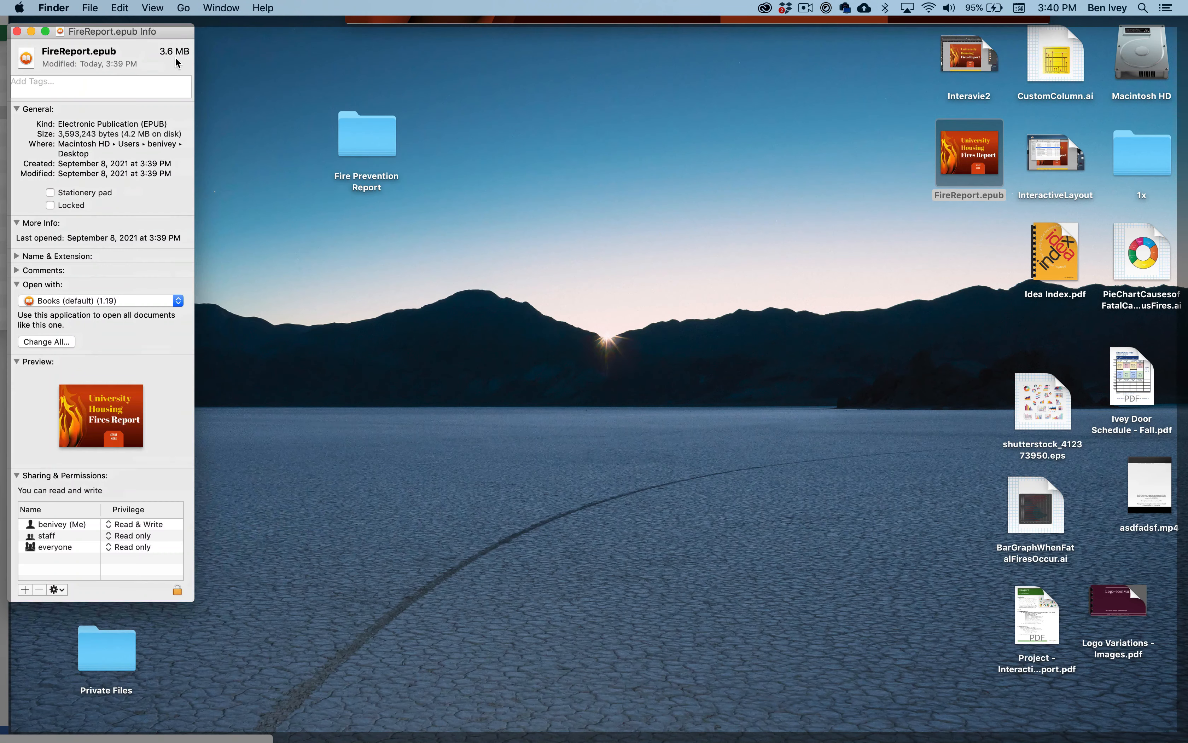
key("super+w")
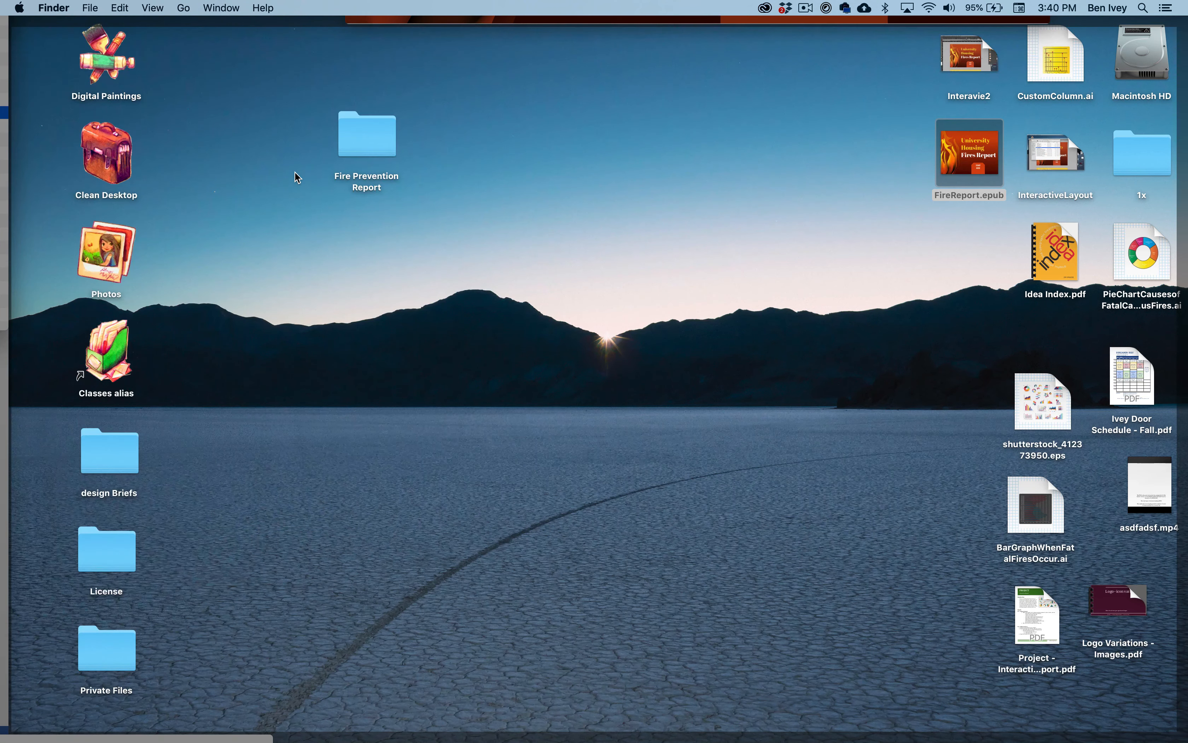
key("super+o")
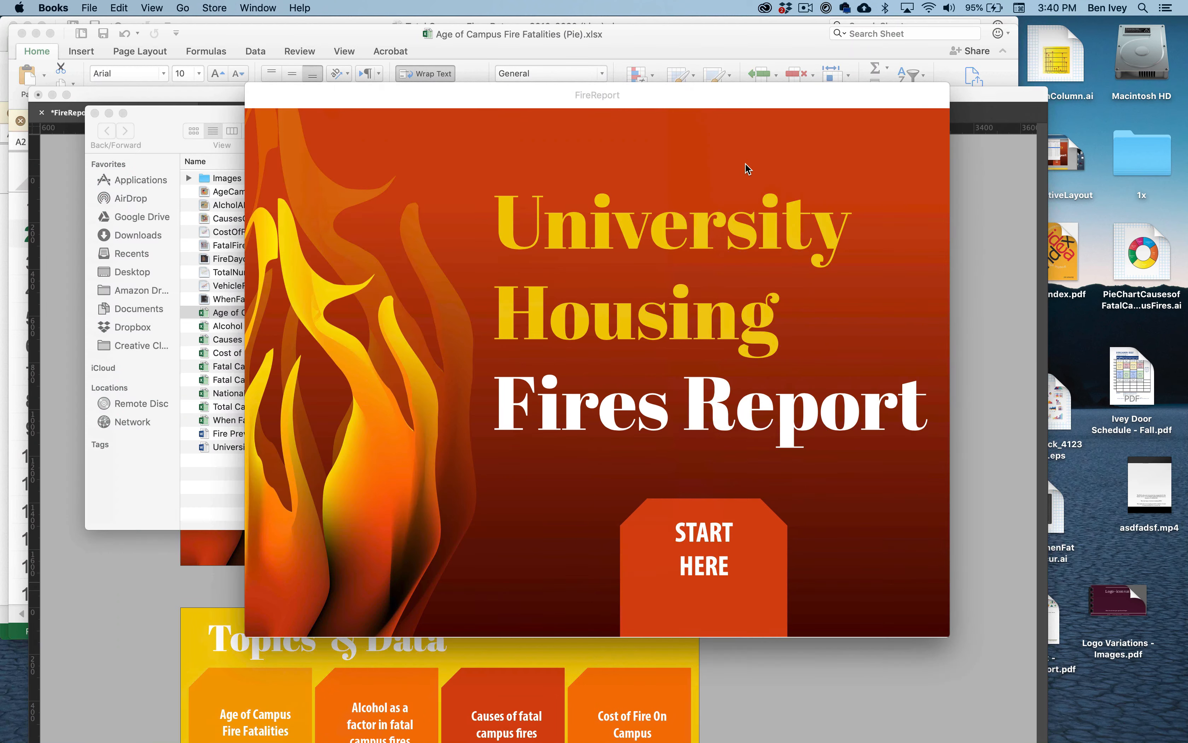